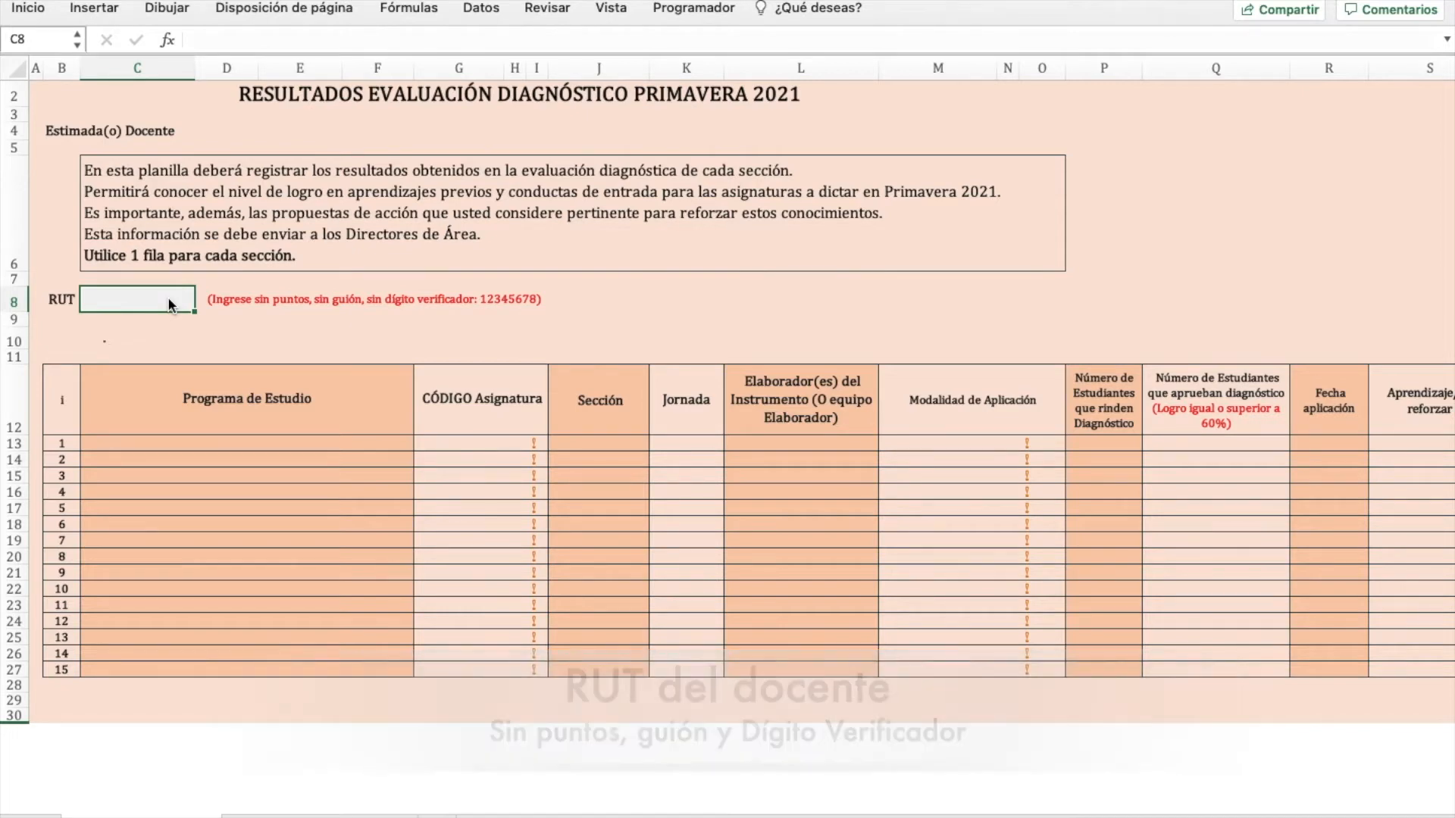
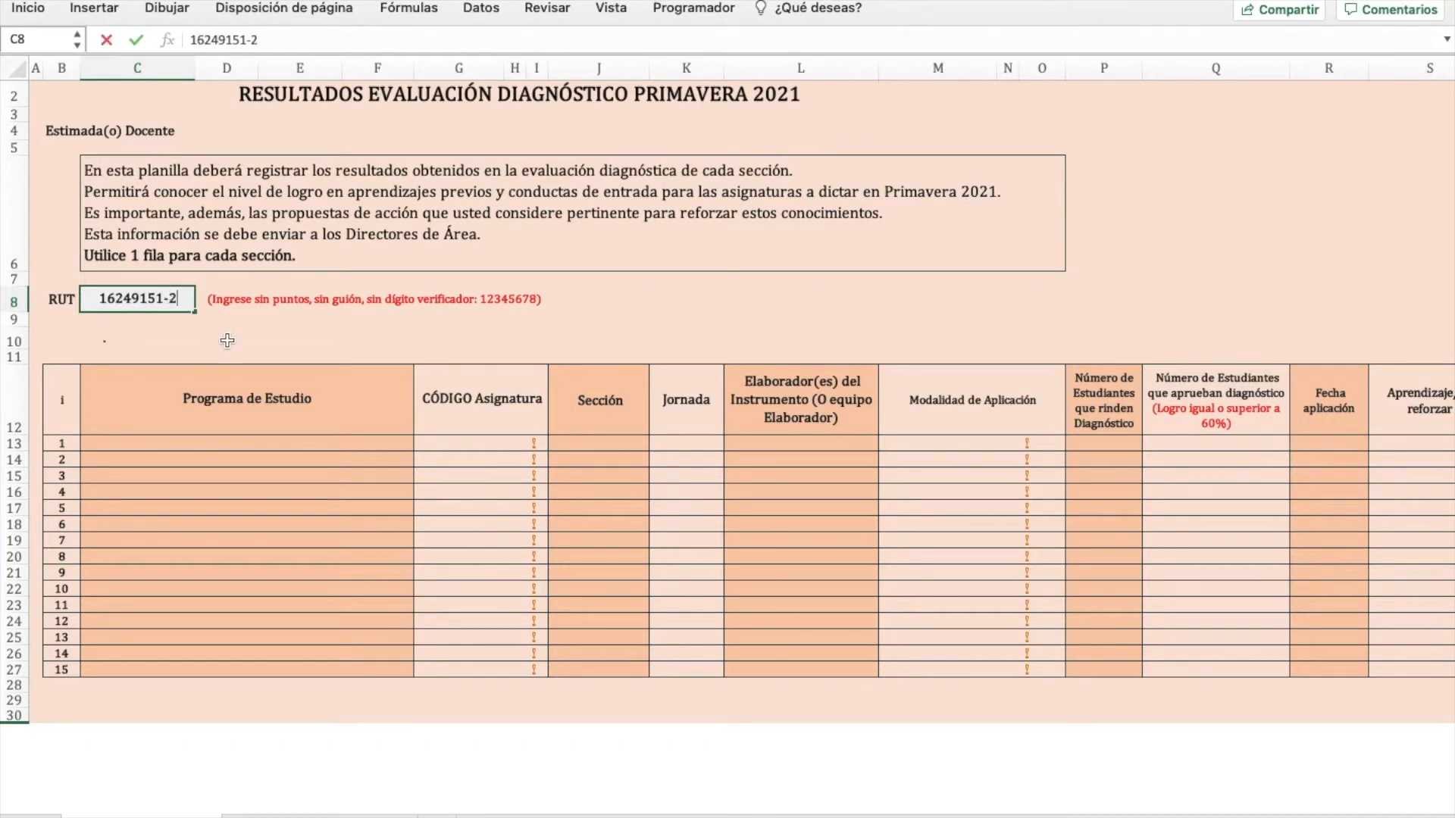
- Enter the teacher's RUT in C8 without its check digit so the name fills in below
key(Return)
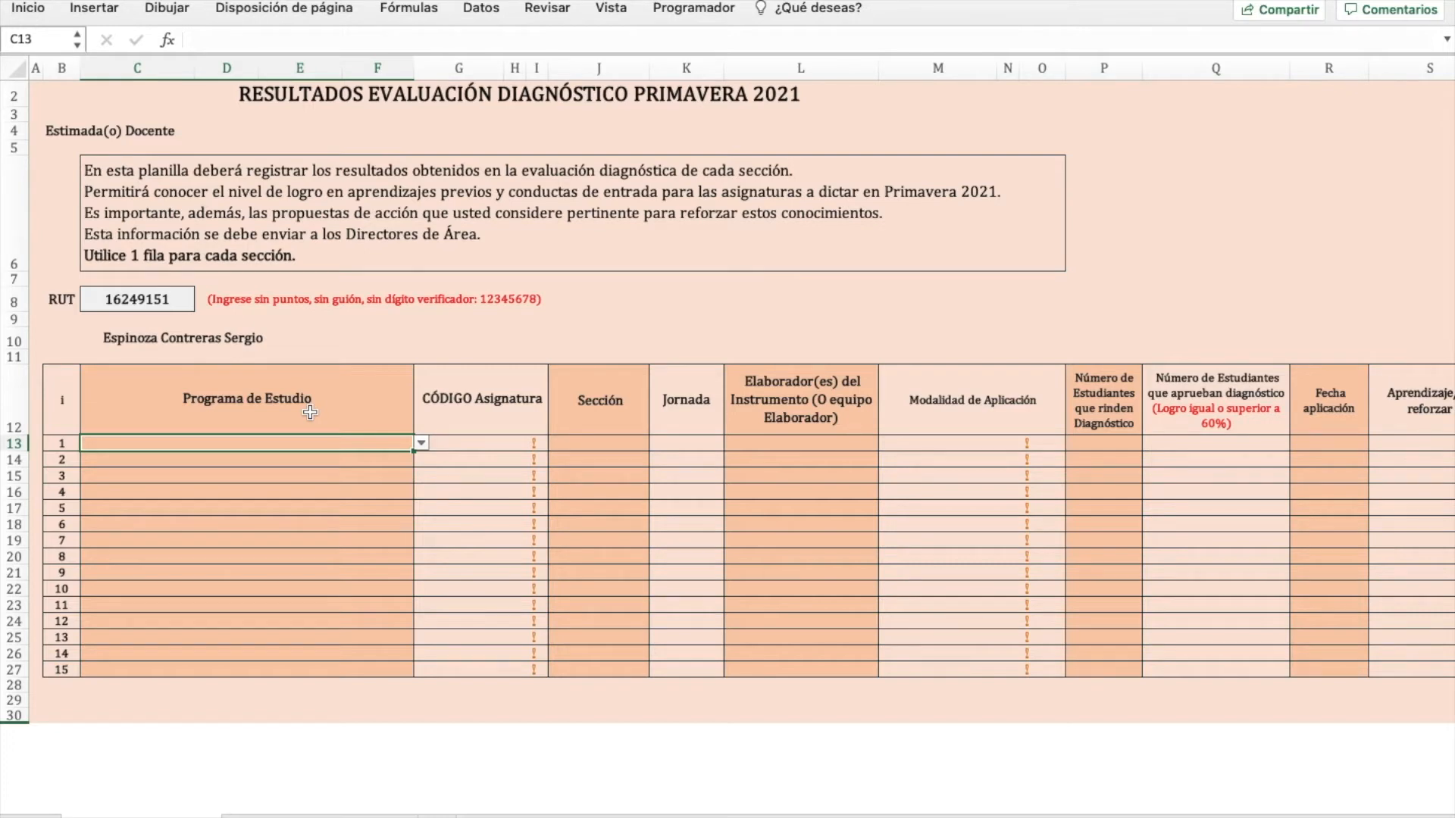
- Pick CC - Construcción Civil from row 1's Programa de Estudio list in C13
click(421, 444)
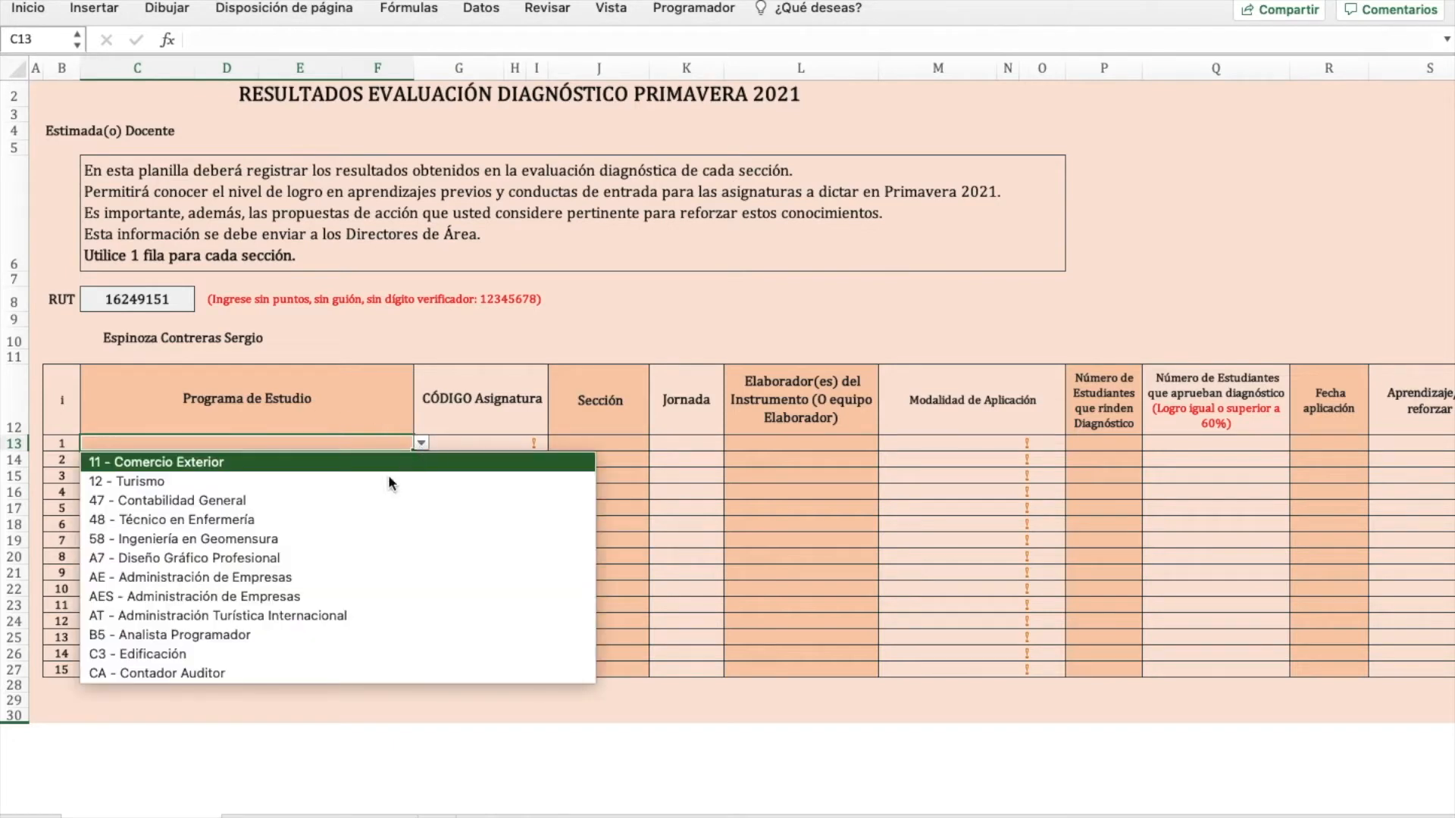
scroll(342, 598, down, 10)
scroll(343, 606, down, 6)
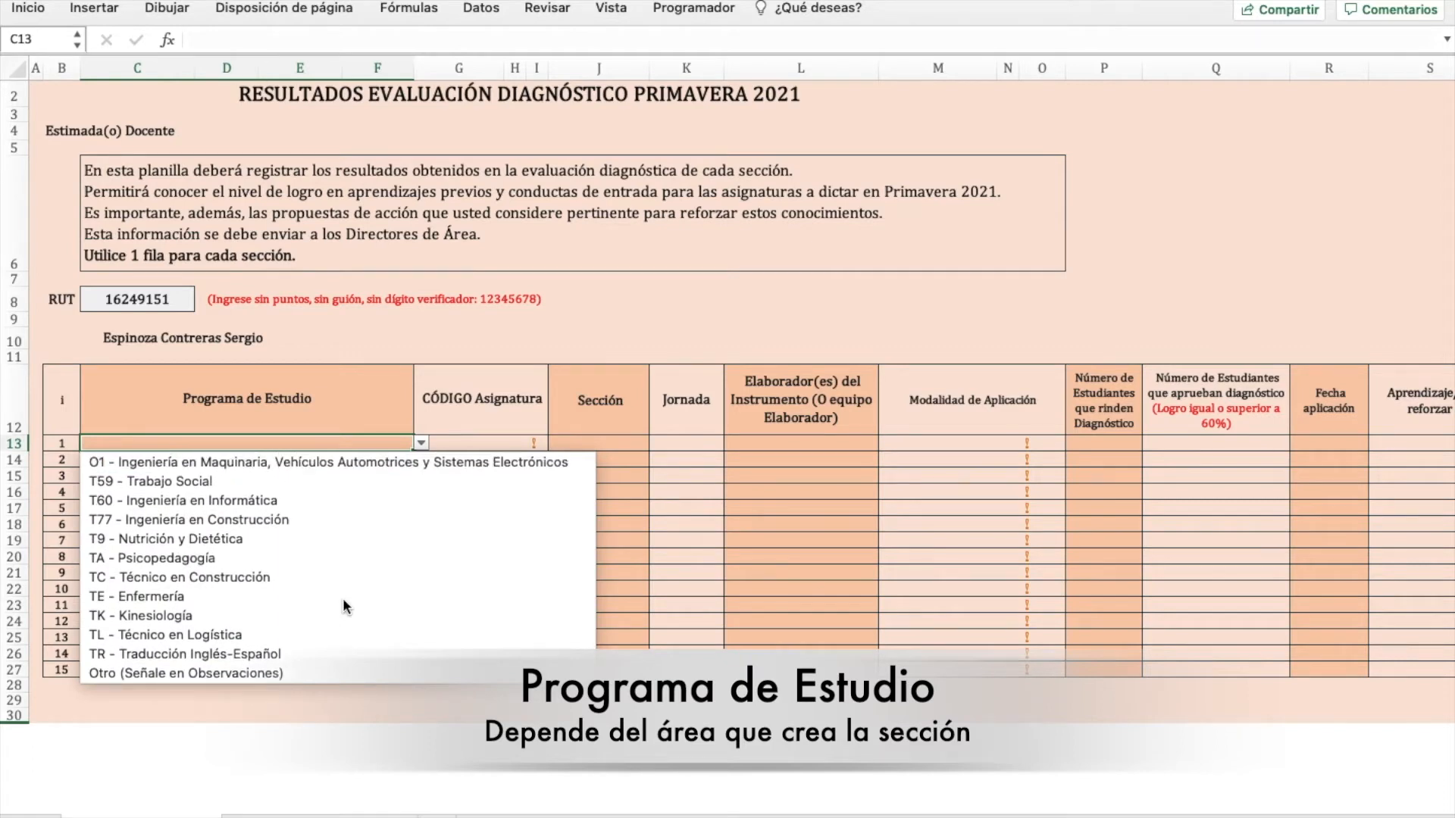
scroll(342, 467, up, 5)
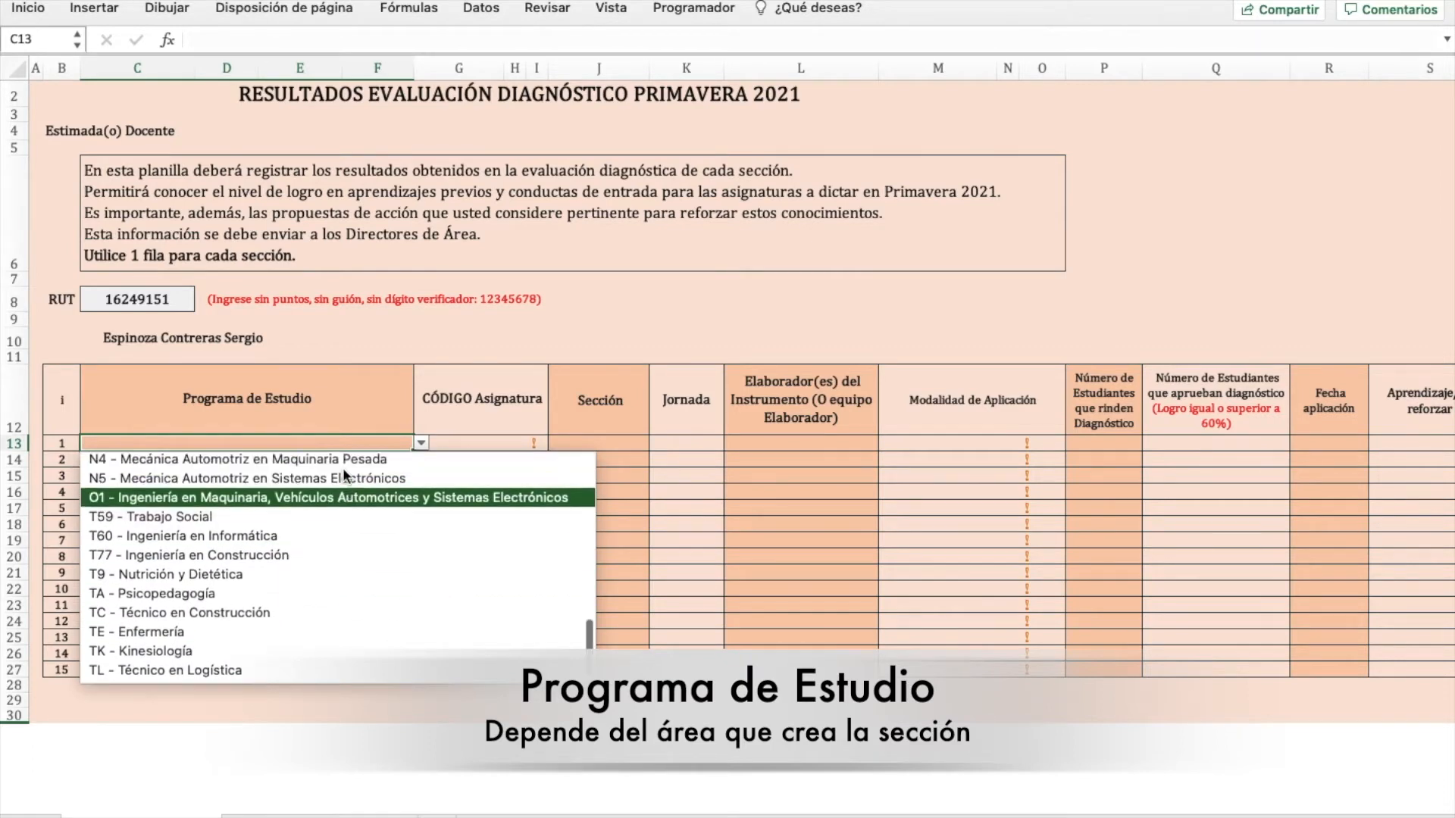
scroll(342, 467, down, 5)
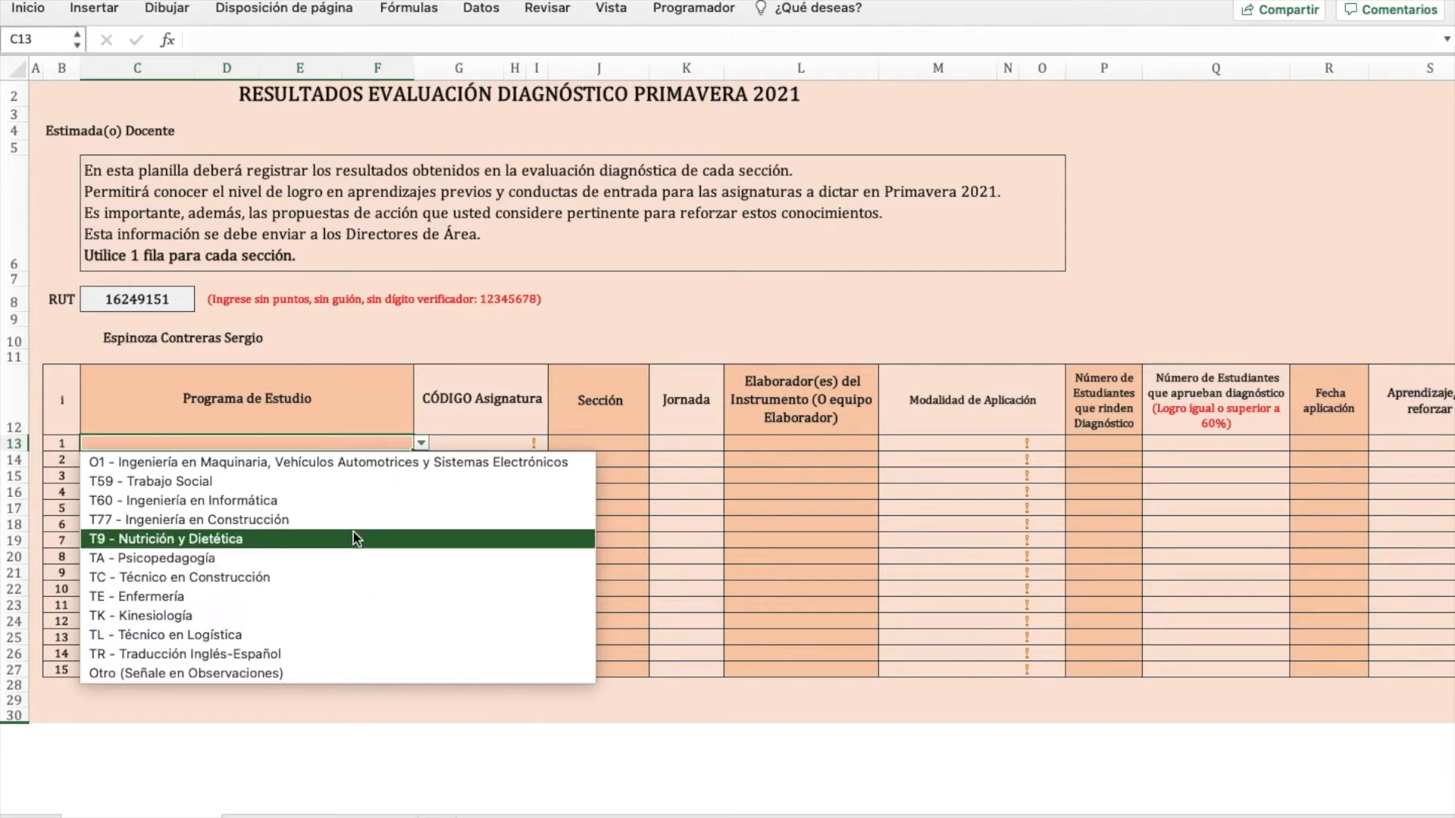
scroll(351, 494, up, 5)
scroll(351, 489, up, 4)
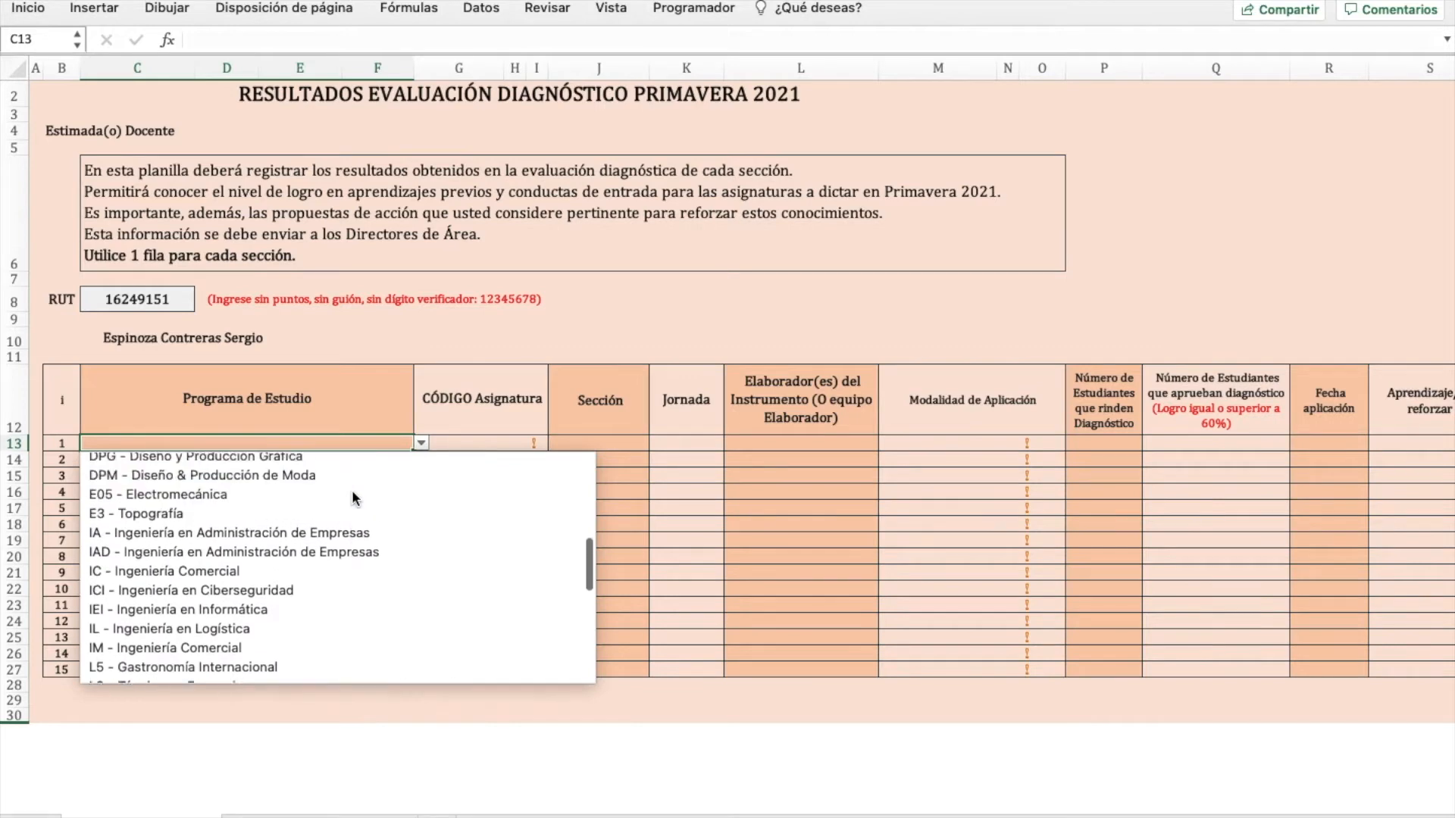
click(373, 443)
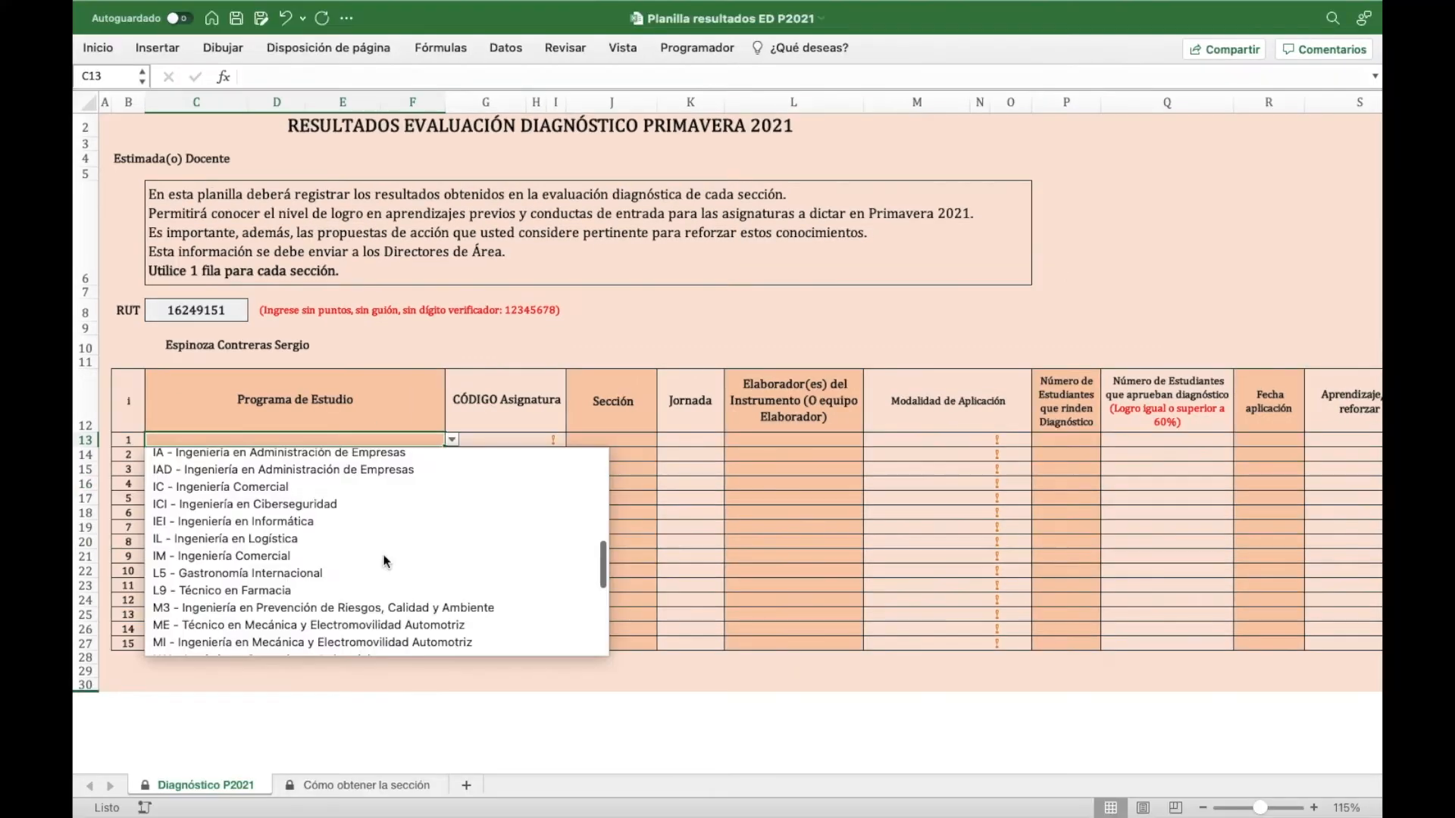
scroll(385, 561, up, 5)
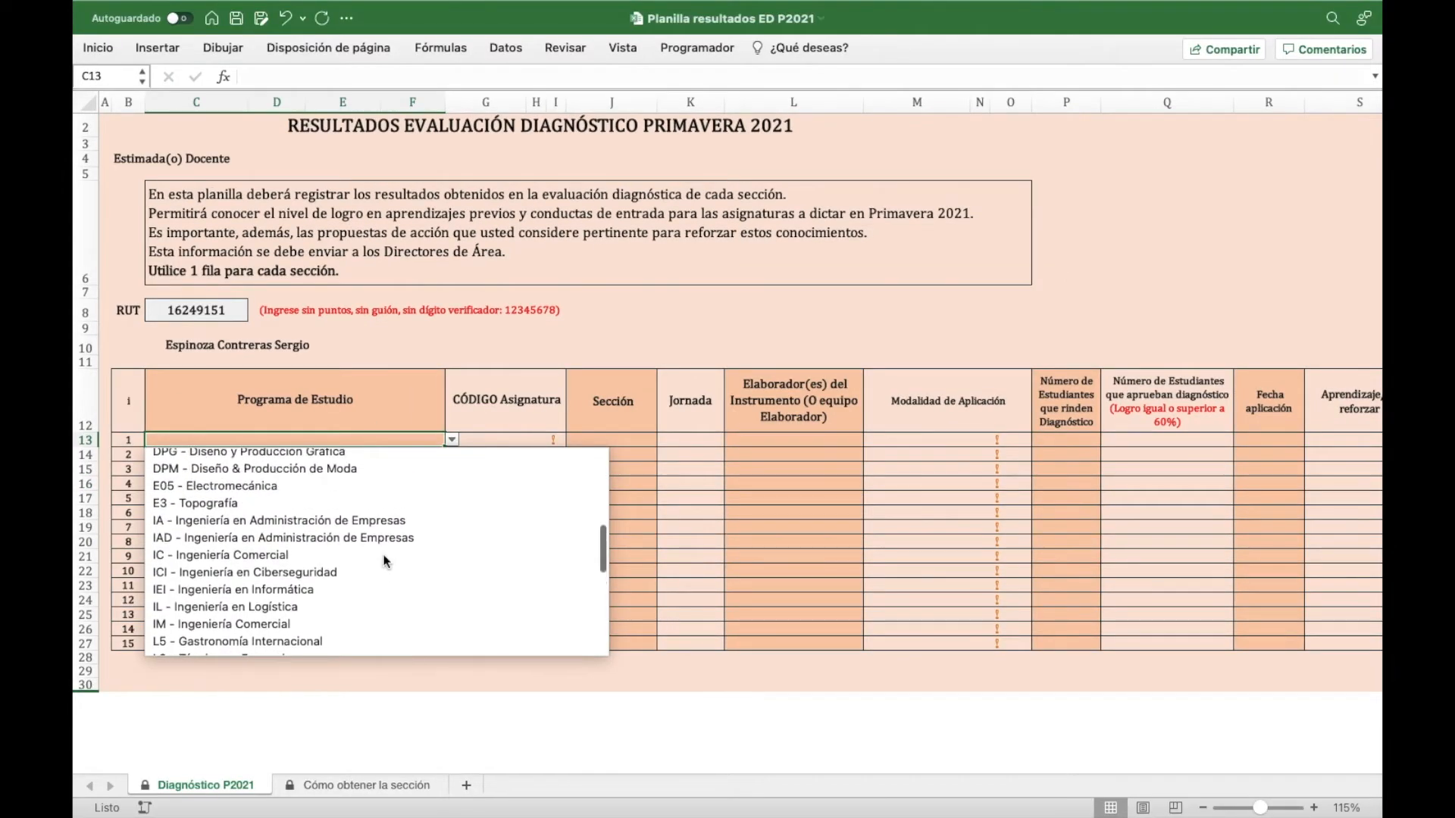
scroll(384, 561, up, 2)
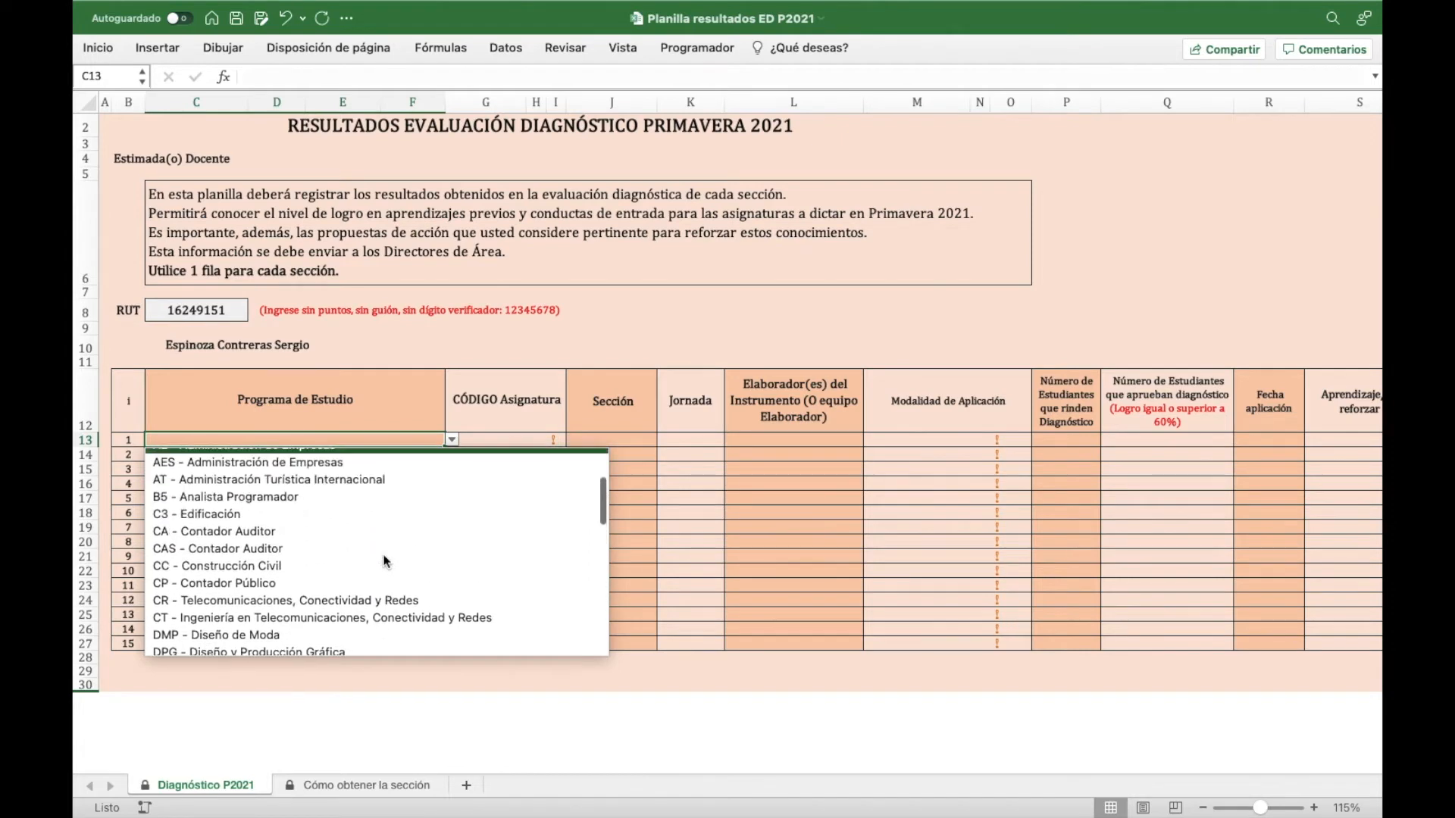
click(338, 565)
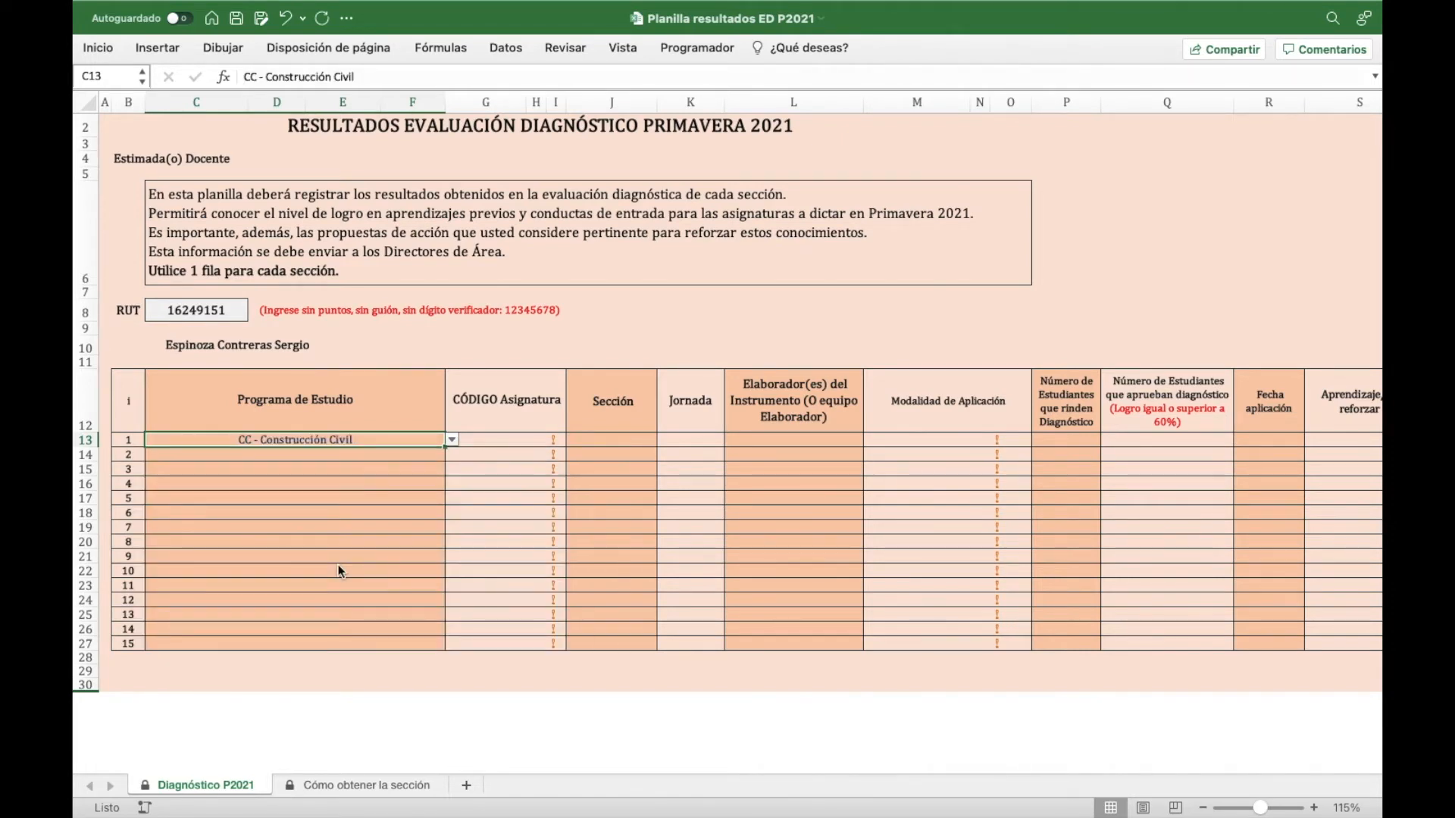
click(497, 442)
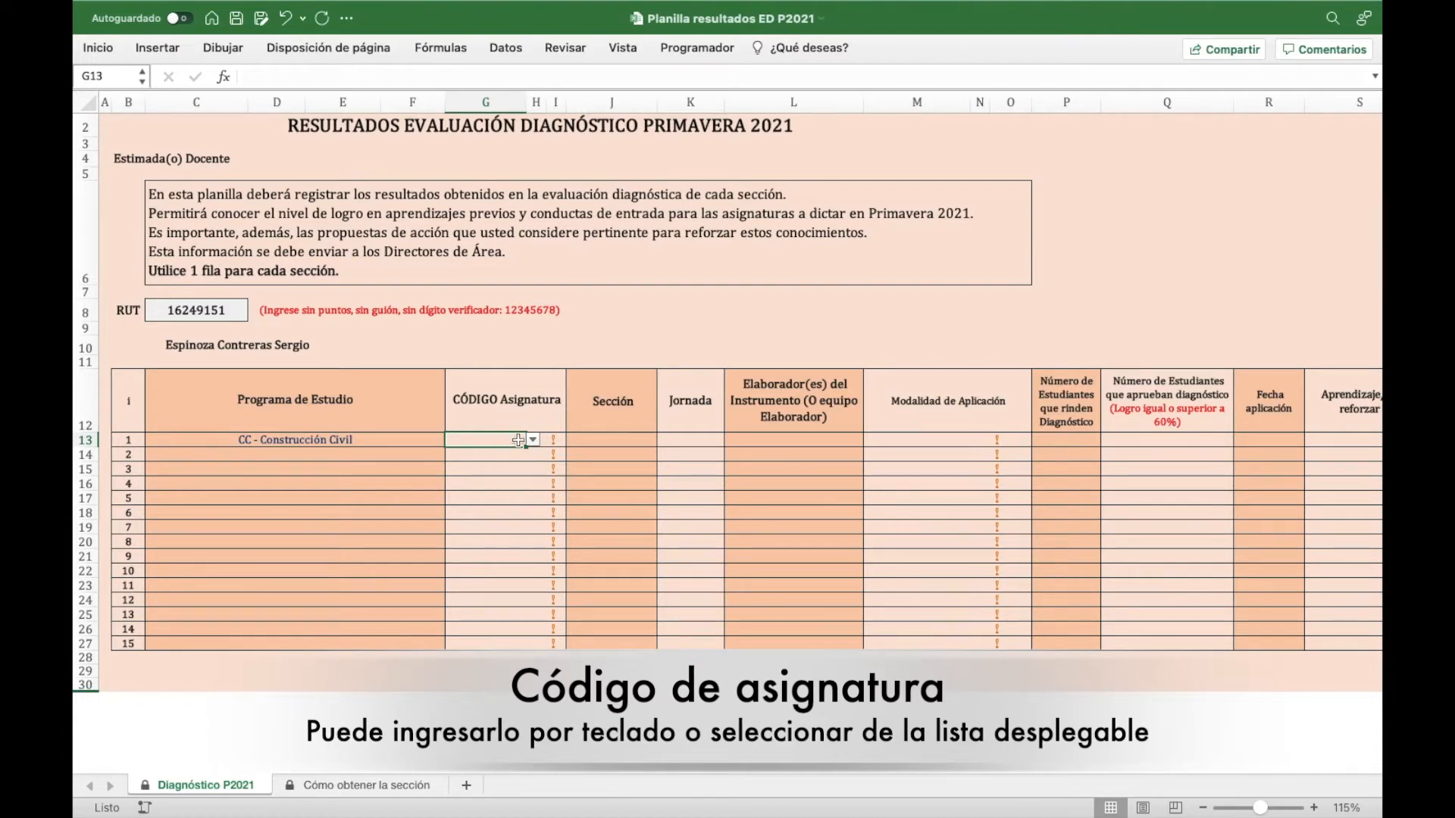
- Enter ETAD01 as row 1's subject code in G13 after checking its dropdown list
click(533, 439)
scroll(503, 558, down, 5)
scroll(503, 553, up, 5)
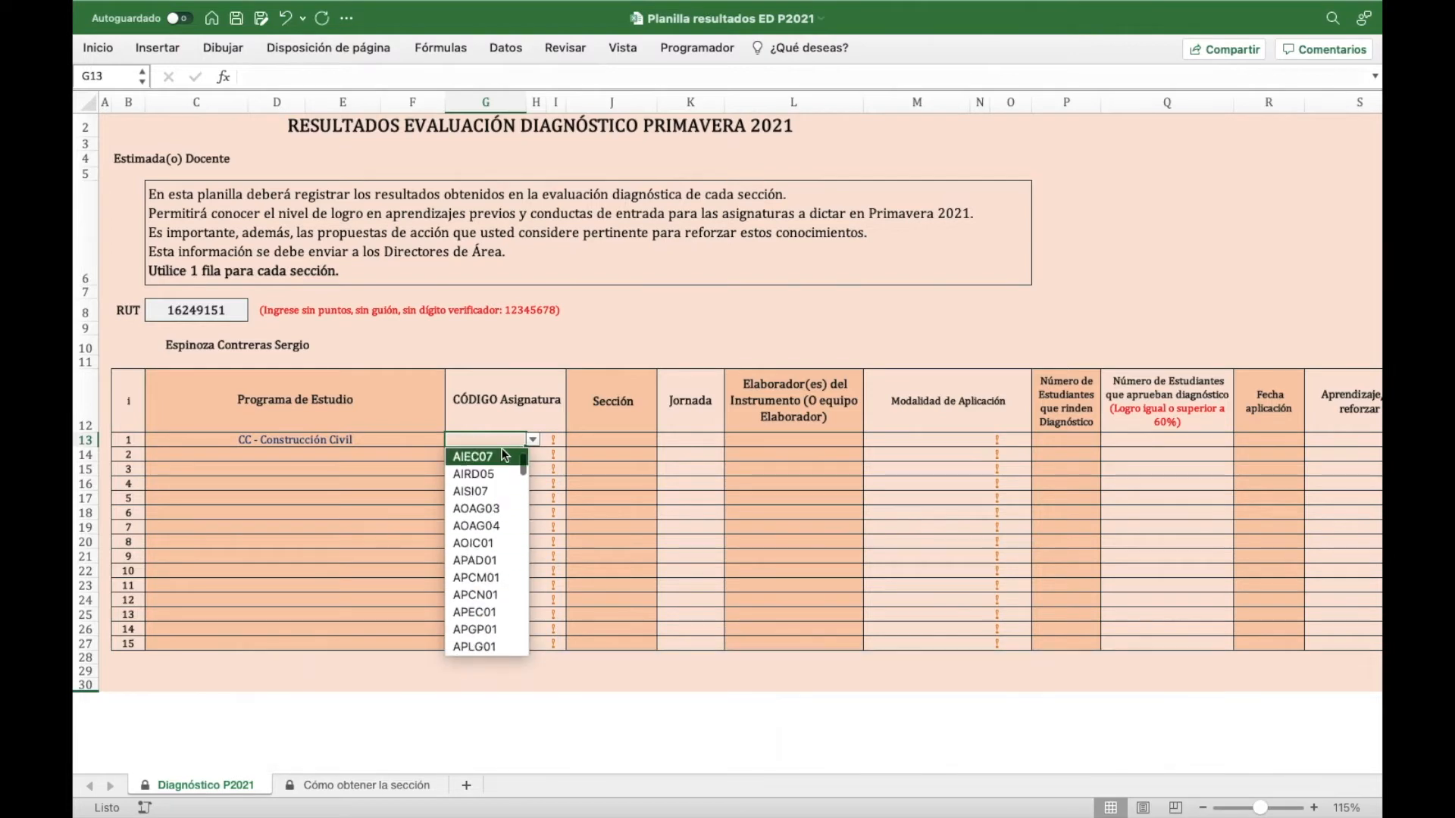
click(503, 438)
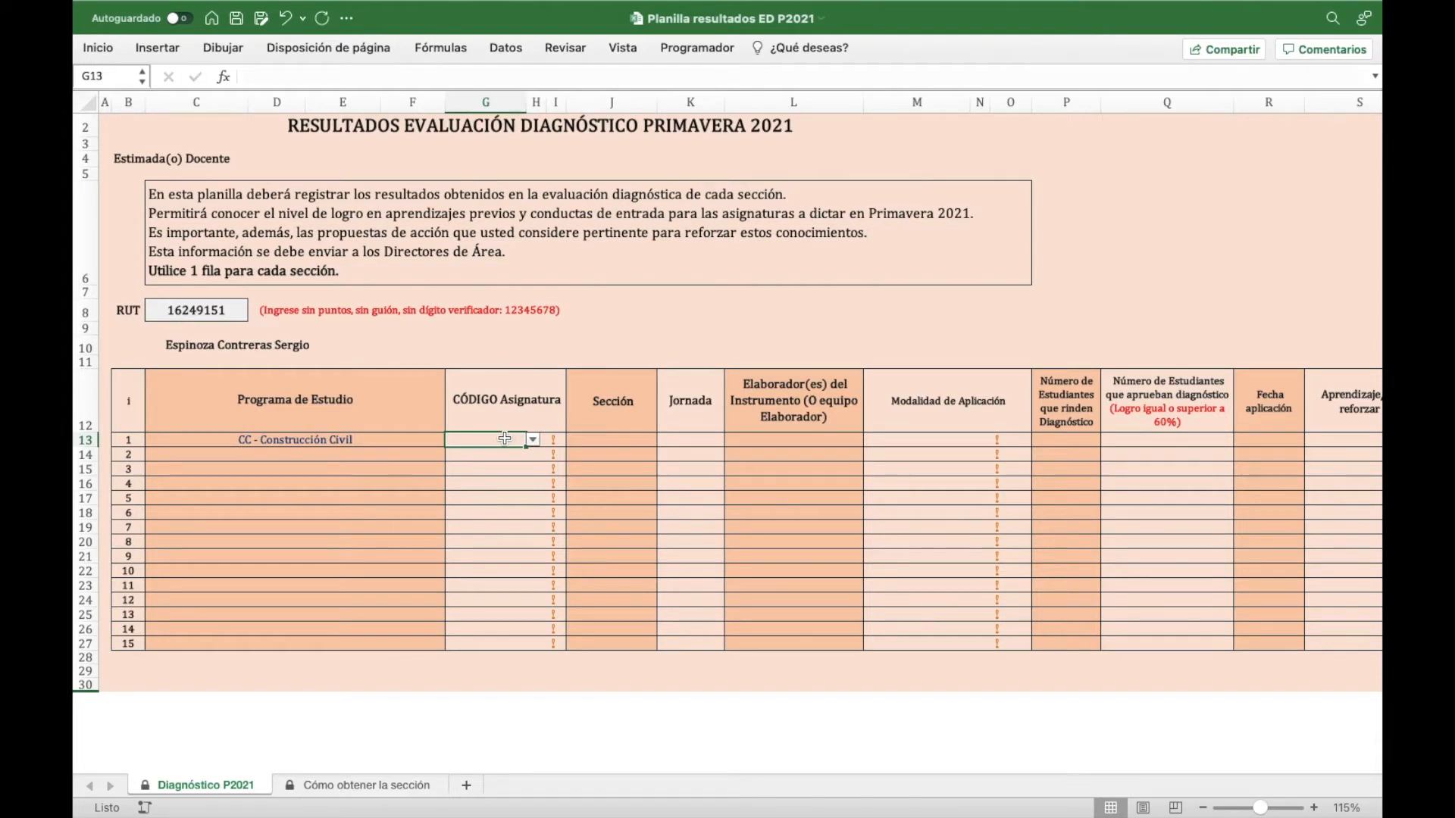
text(E)
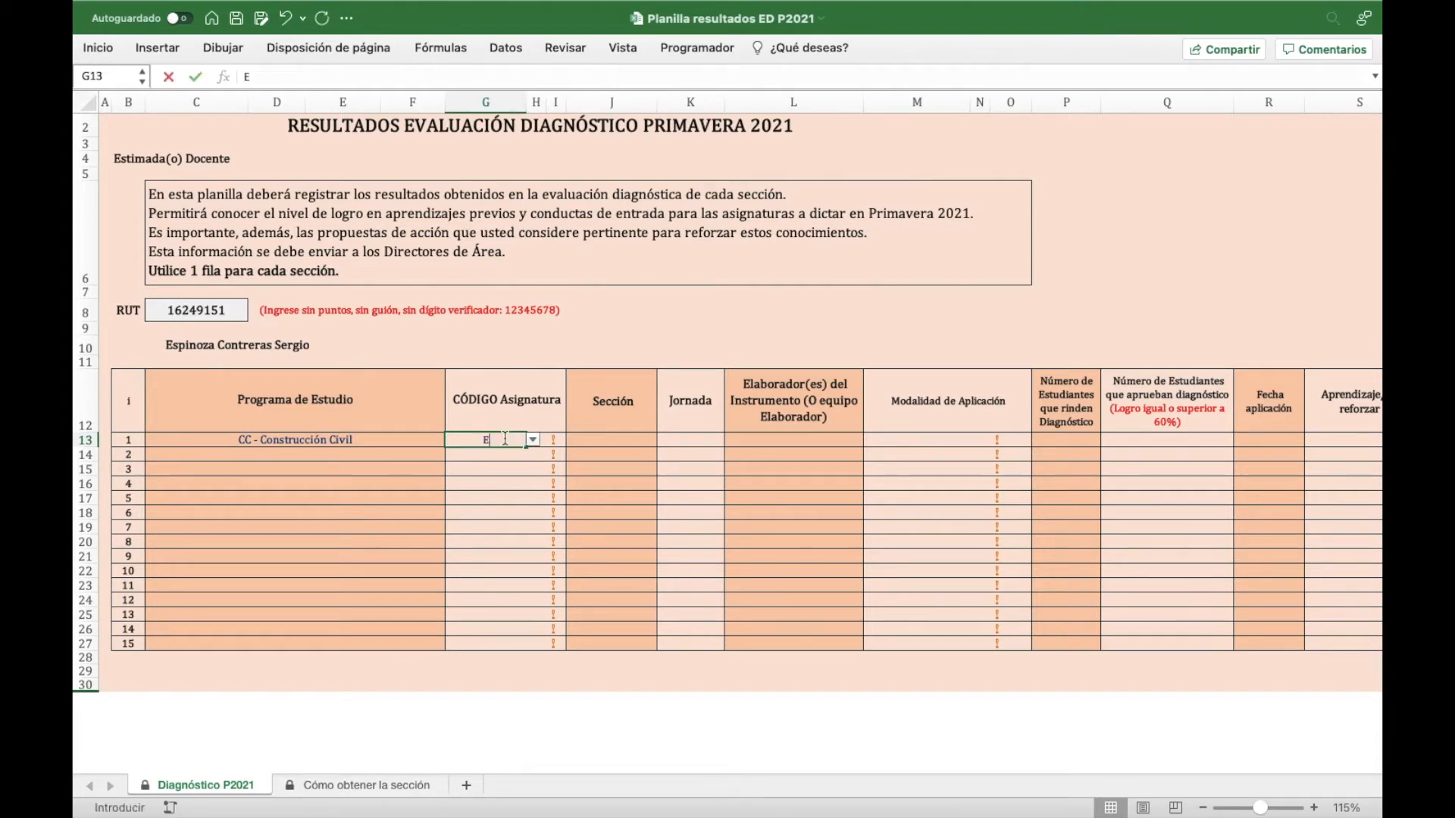
text(TAD01)
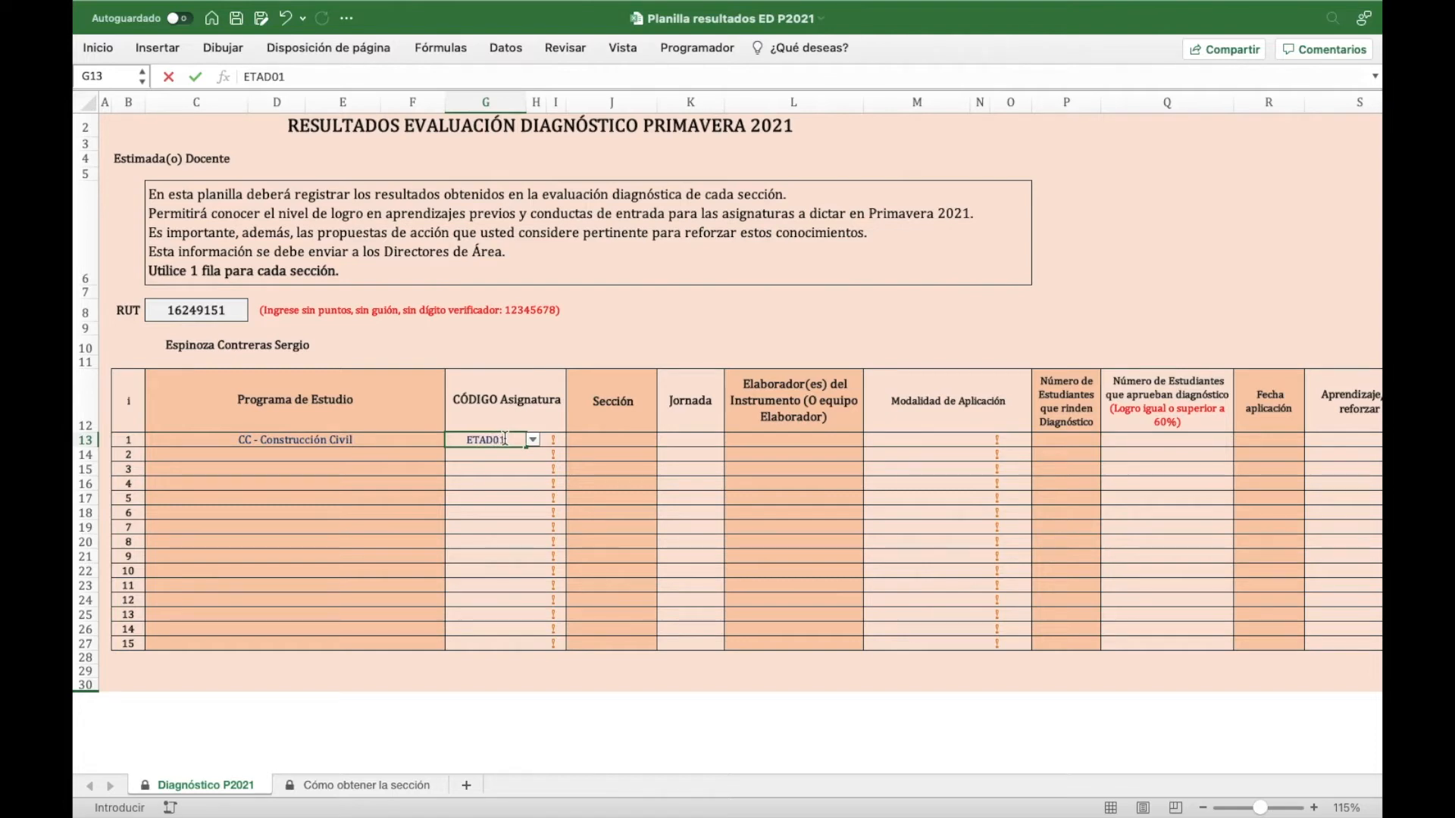
key(Return)
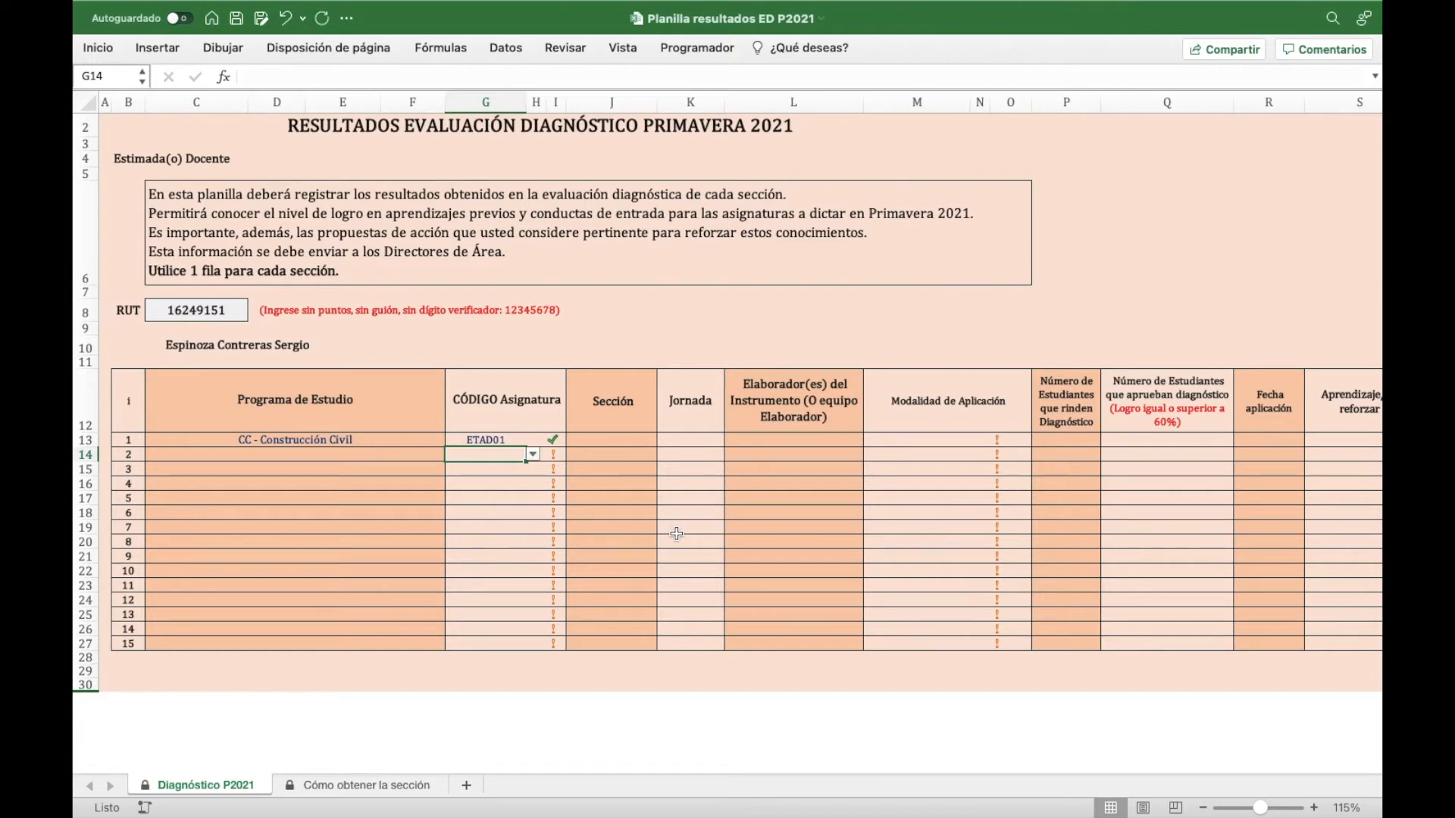
text(ETAD02)
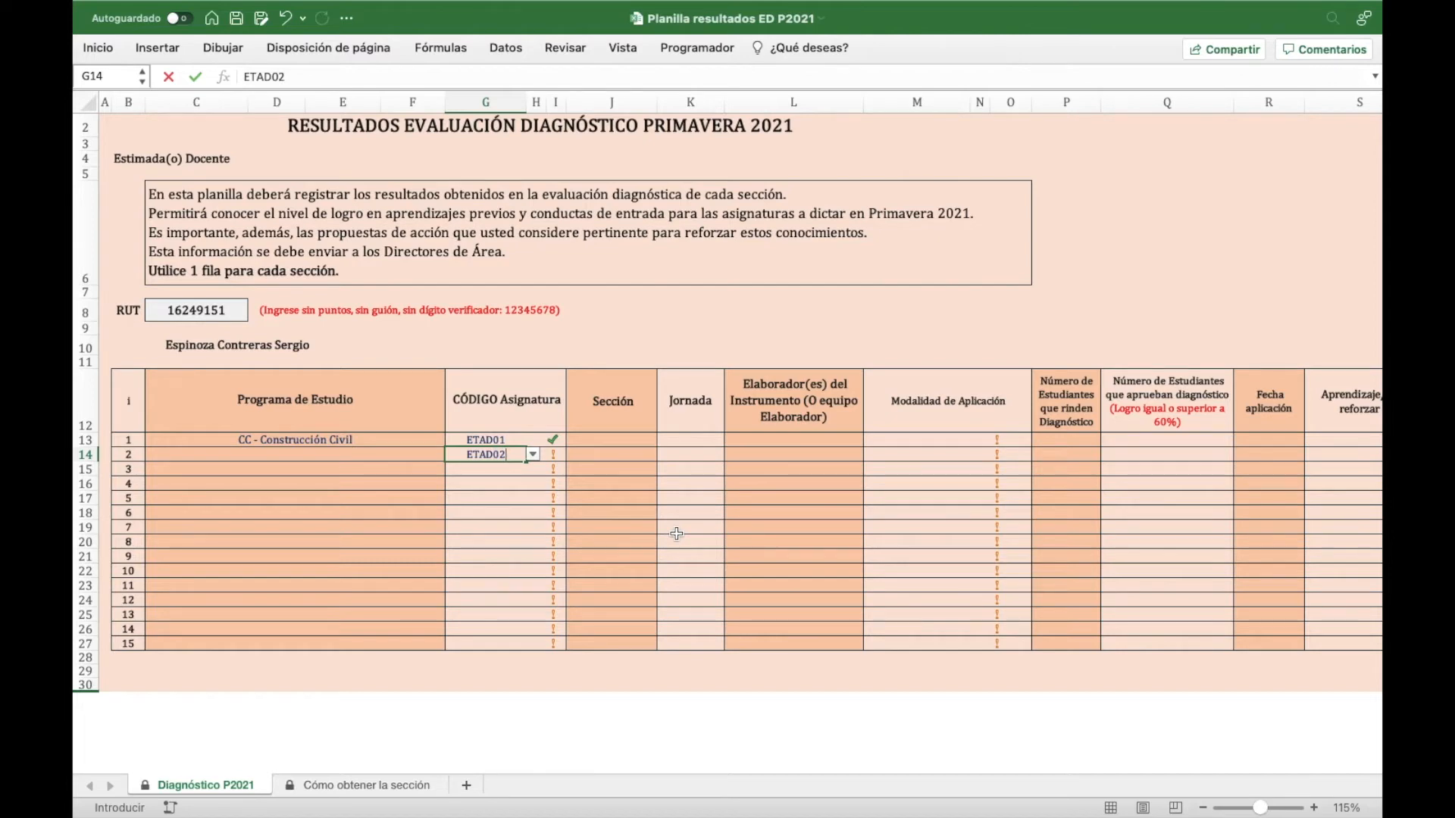
key(Return)
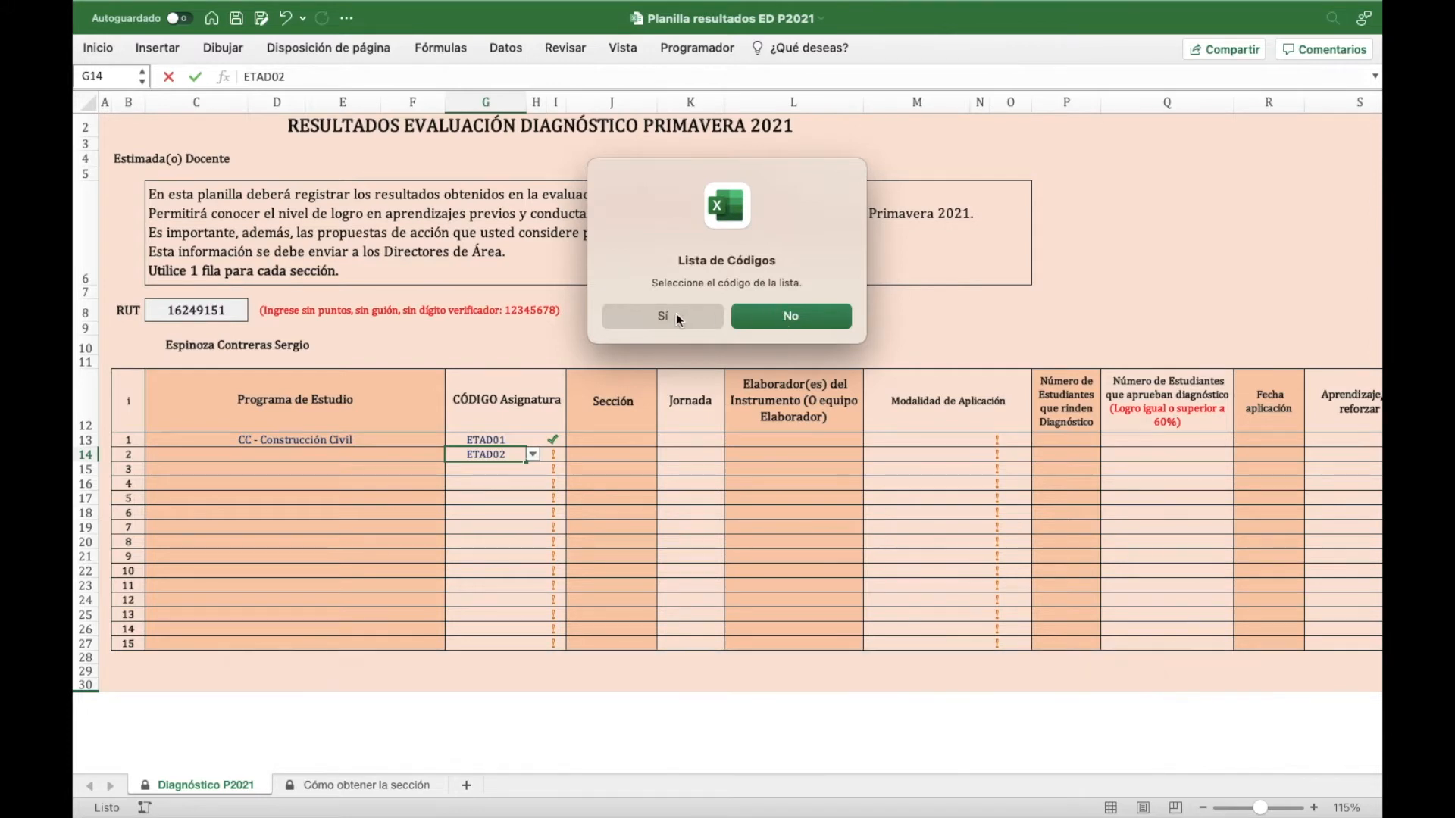
click(706, 315)
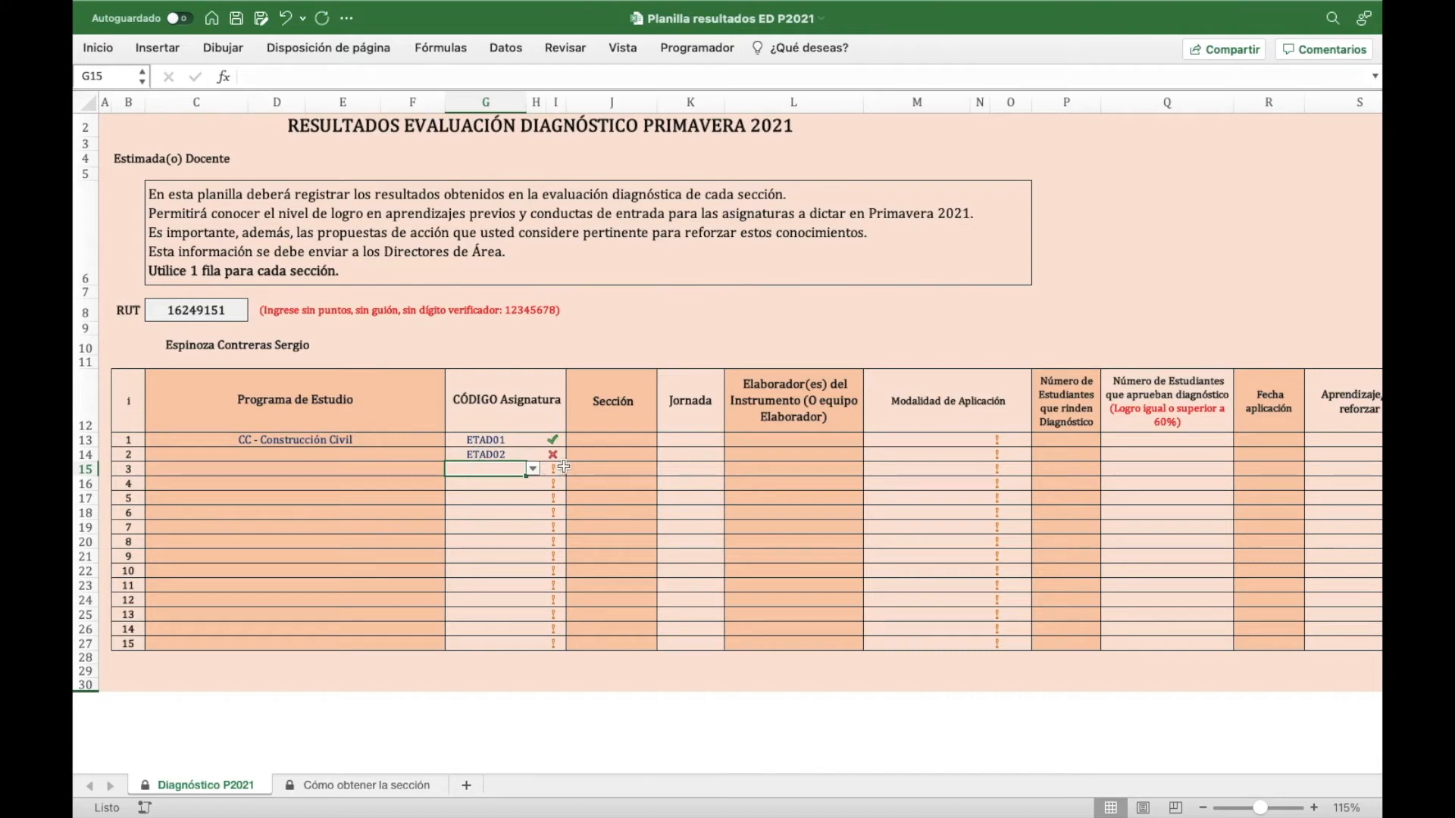
click(507, 454)
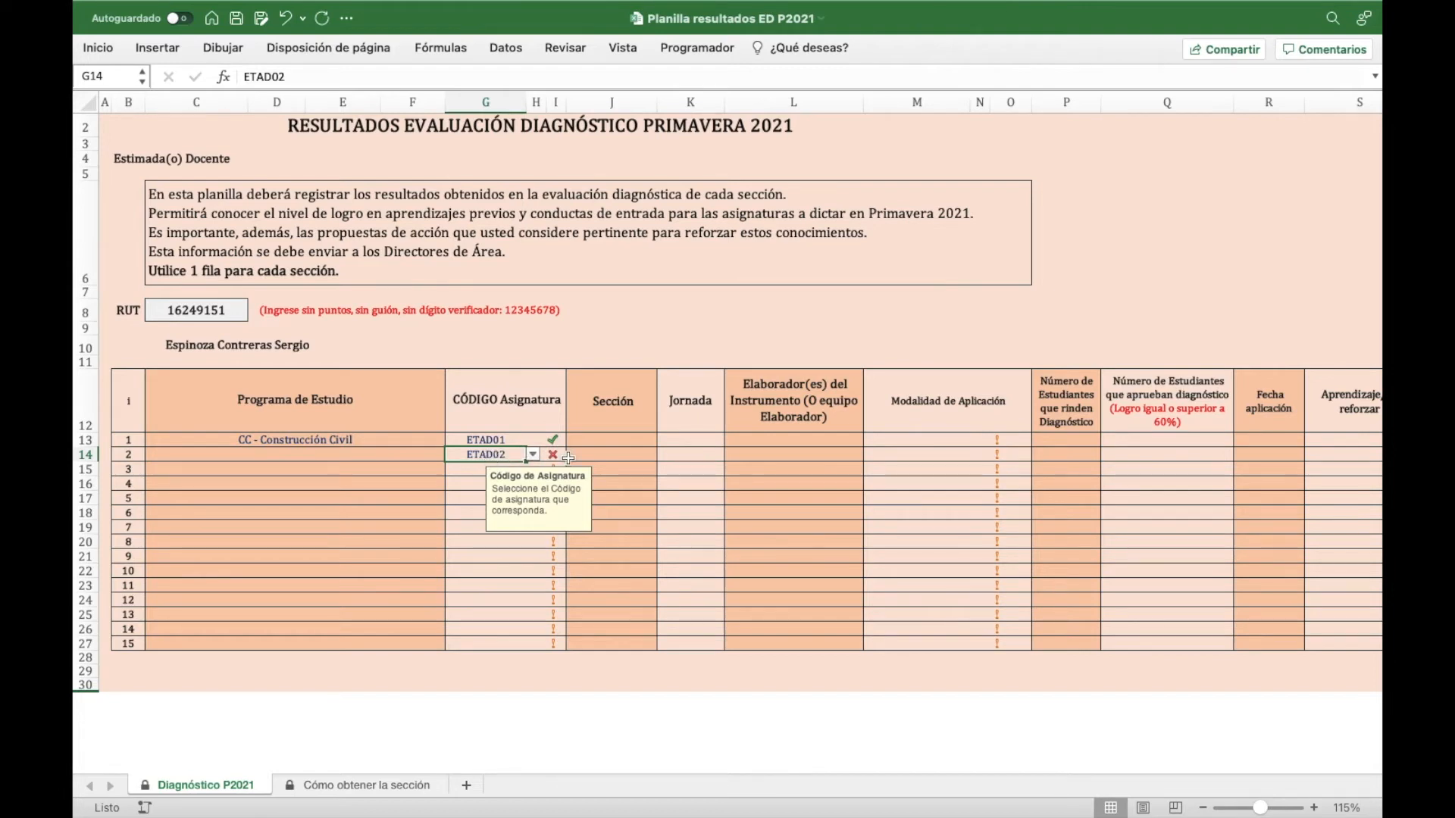
click(618, 447)
key(Left)
key(Delete)
key(Right)
key(Up)
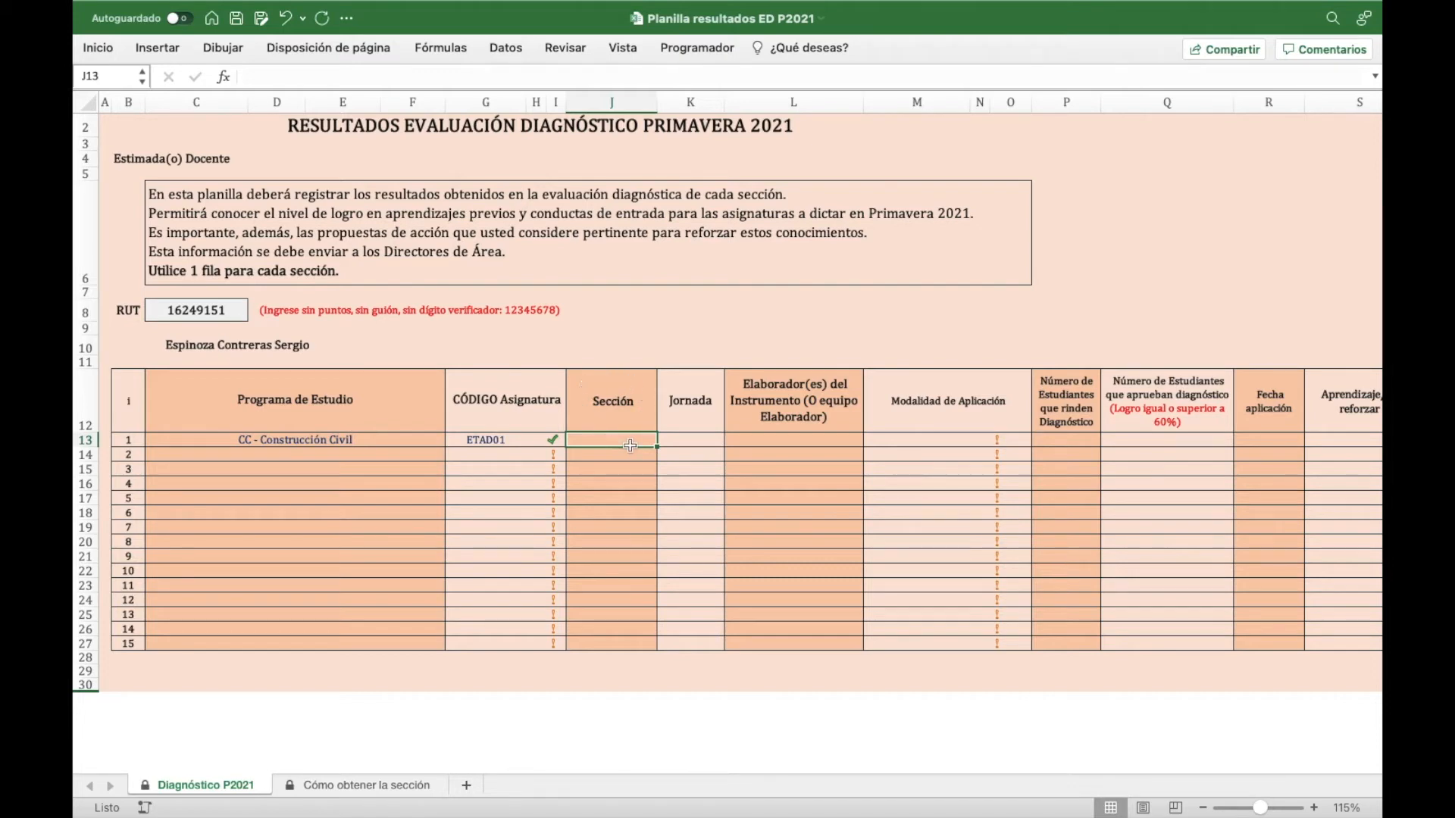
- Consult the Cómo obtener la sección sheet and complete J13's section as D-CA1-N3-P2-C1
click(368, 788)
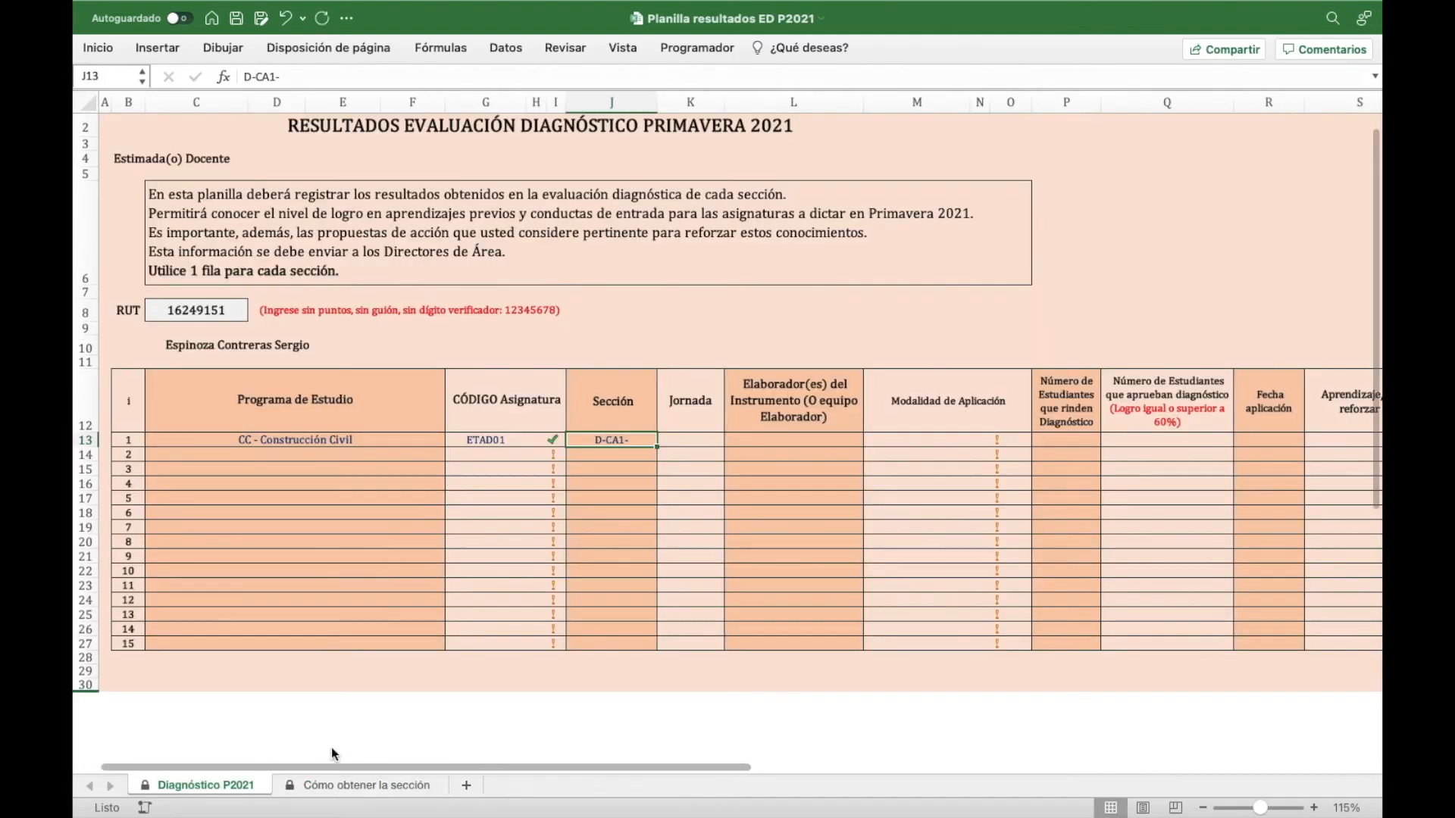
double_click(645, 439)
text(N3-P2)
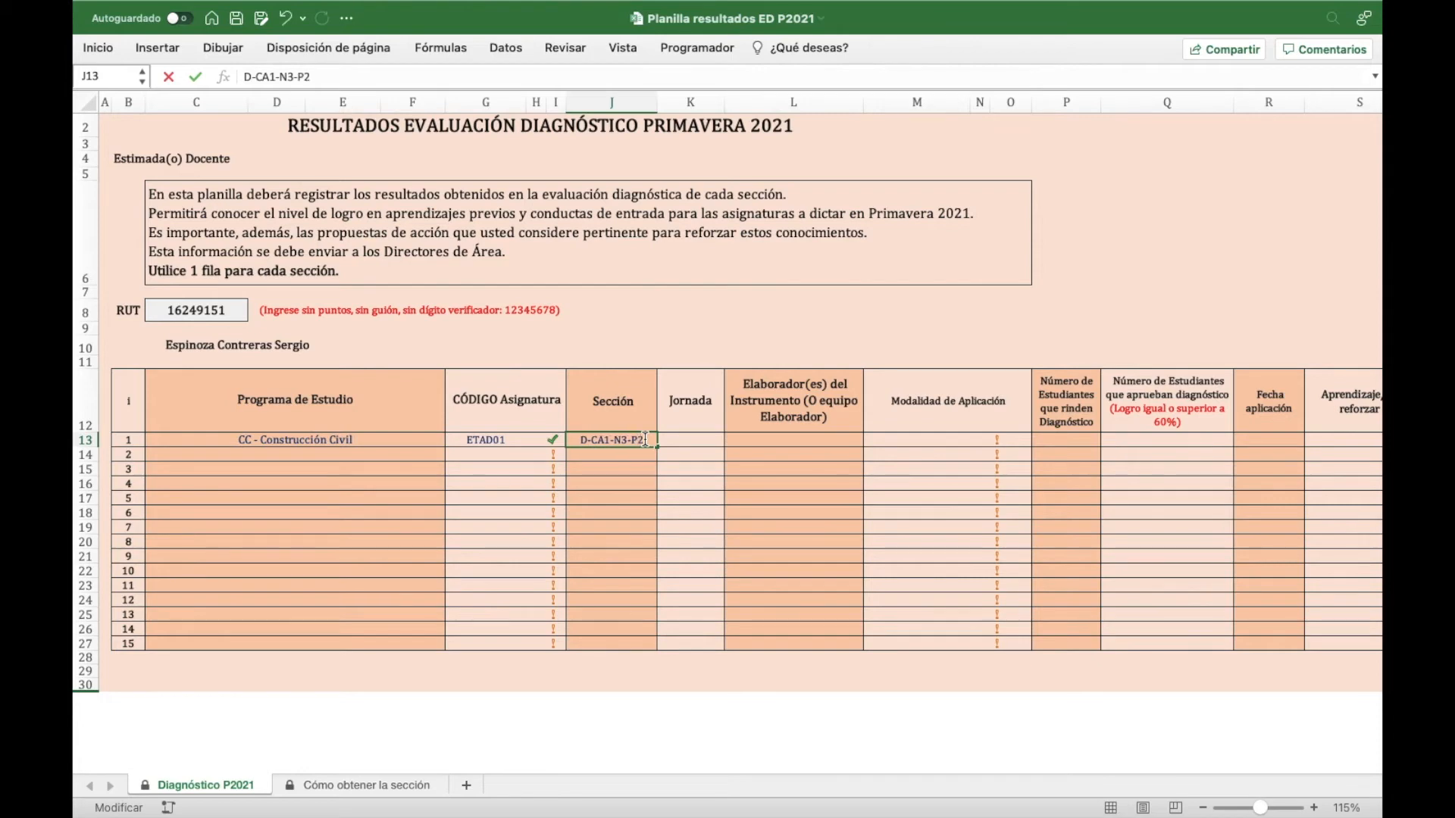
text(-C1)
key(Tab)
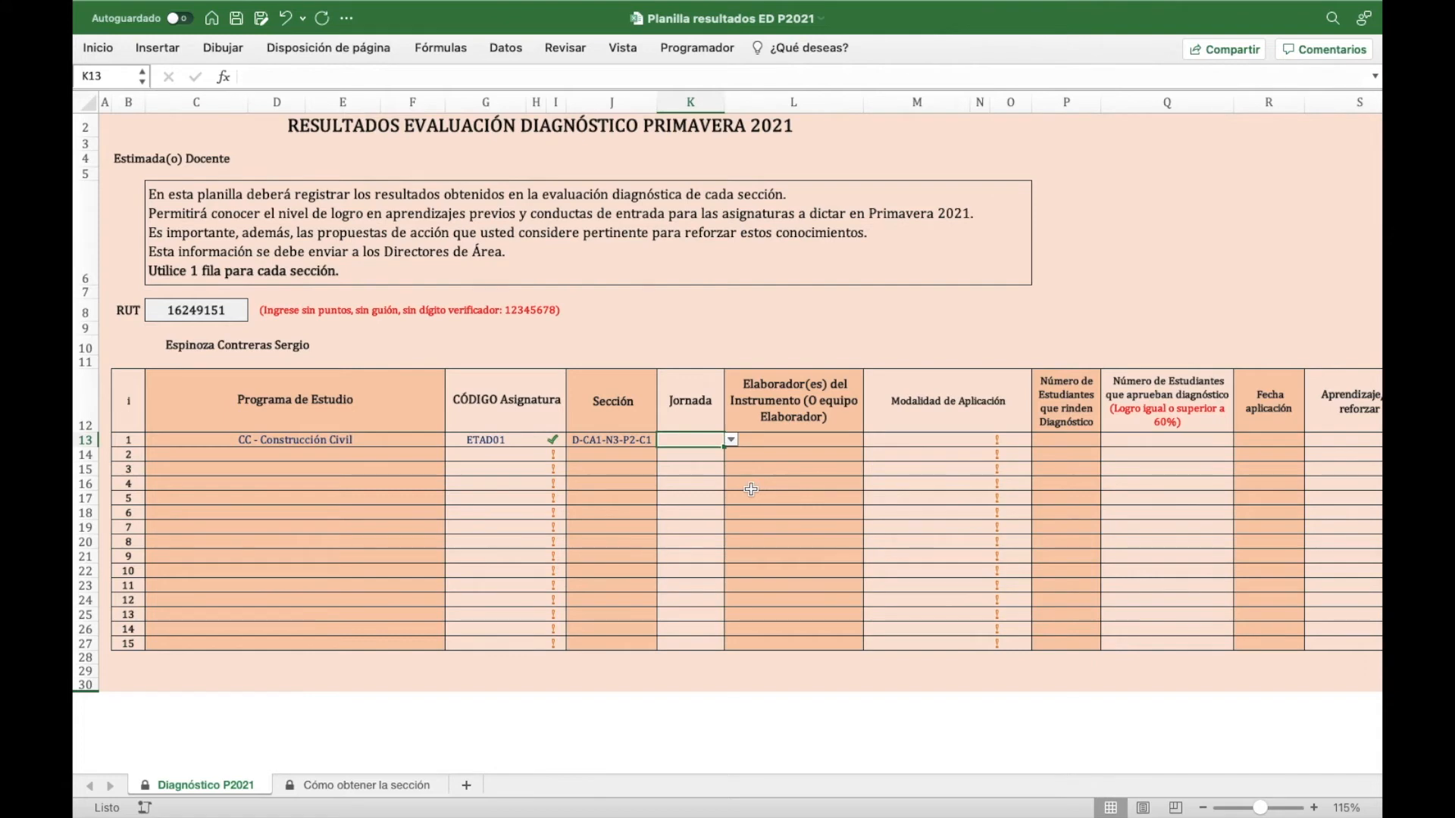
- Choose Diurna from K13's Jornada list
click(730, 440)
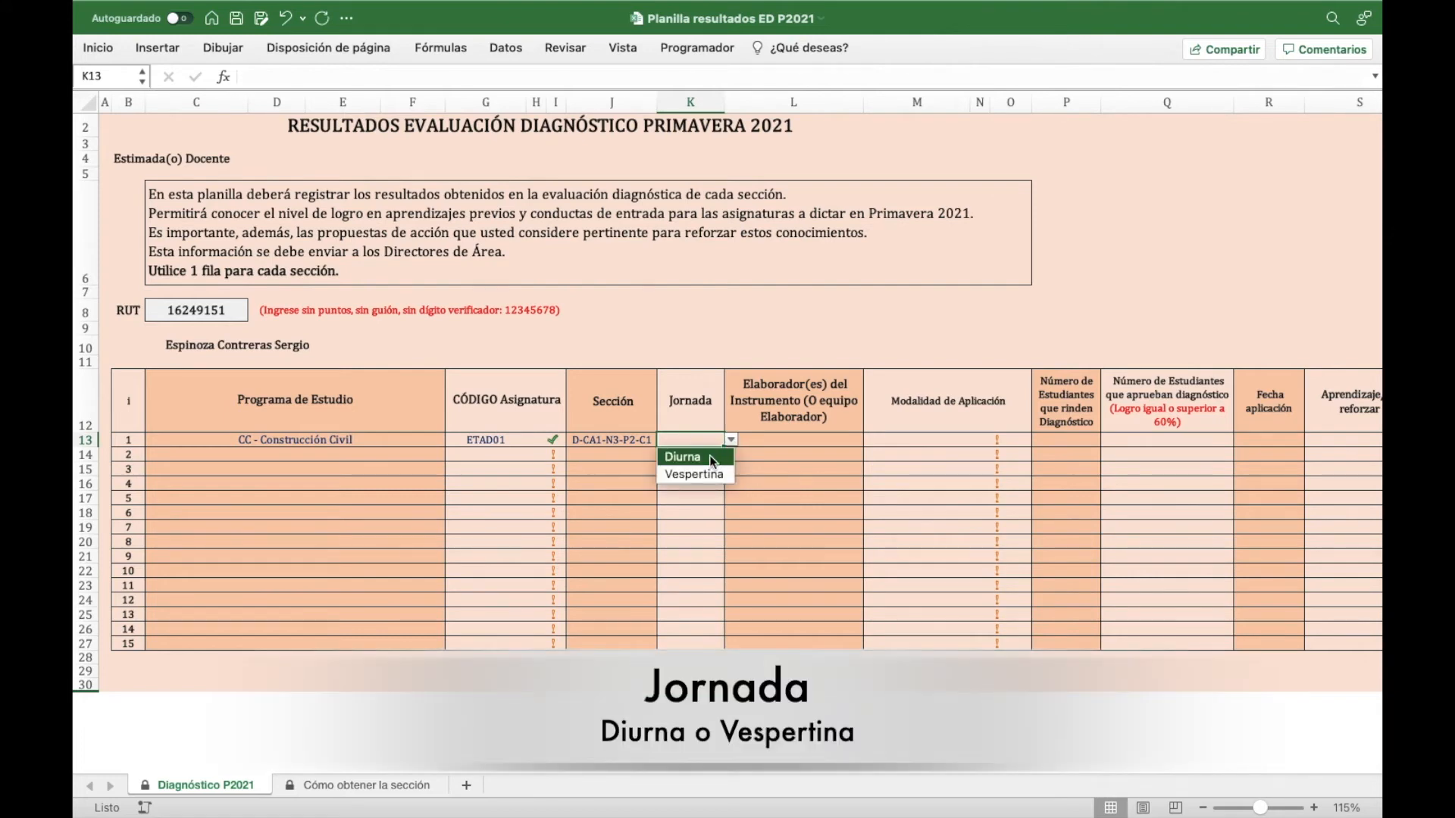
click(712, 456)
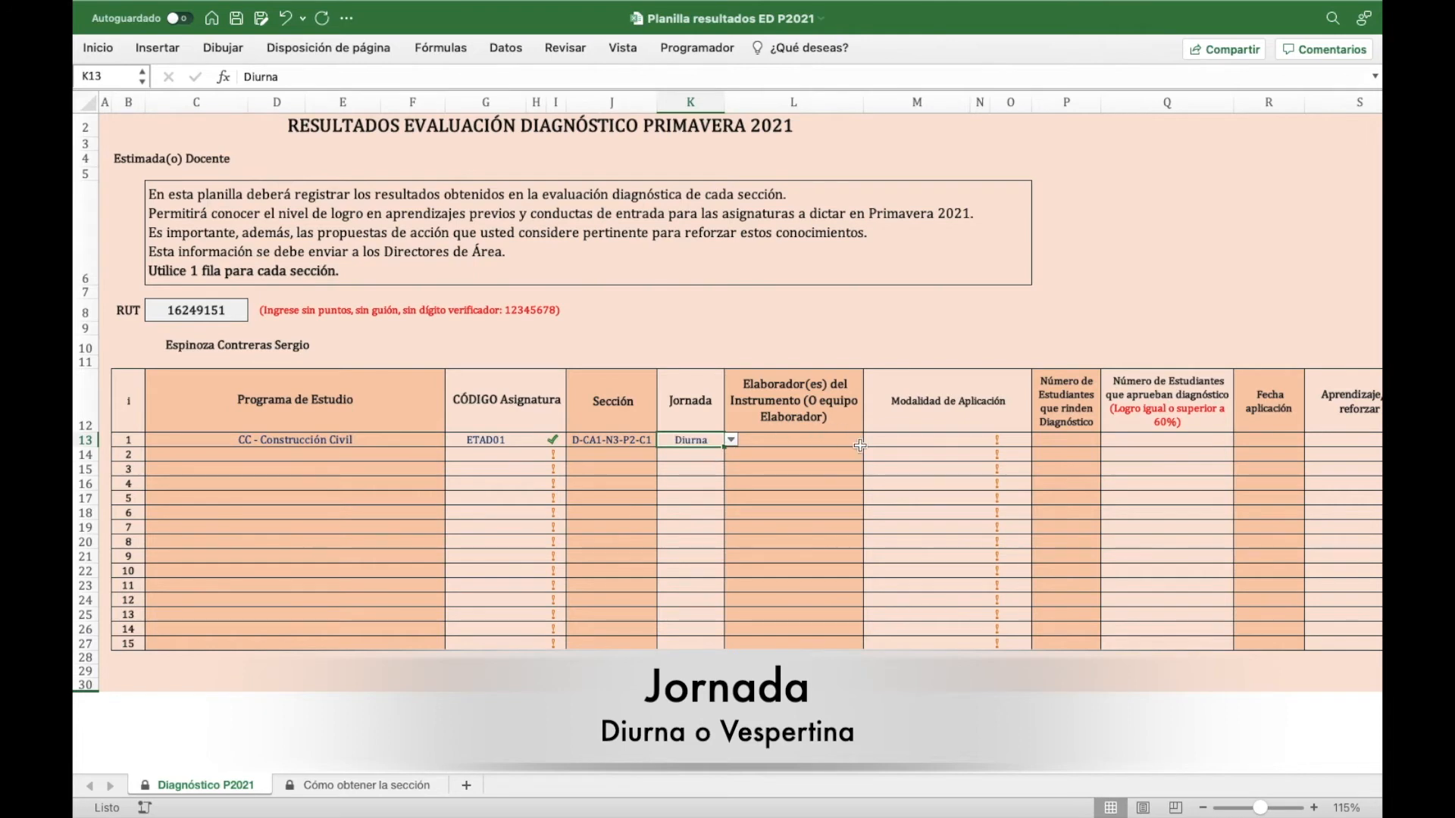
click(829, 443)
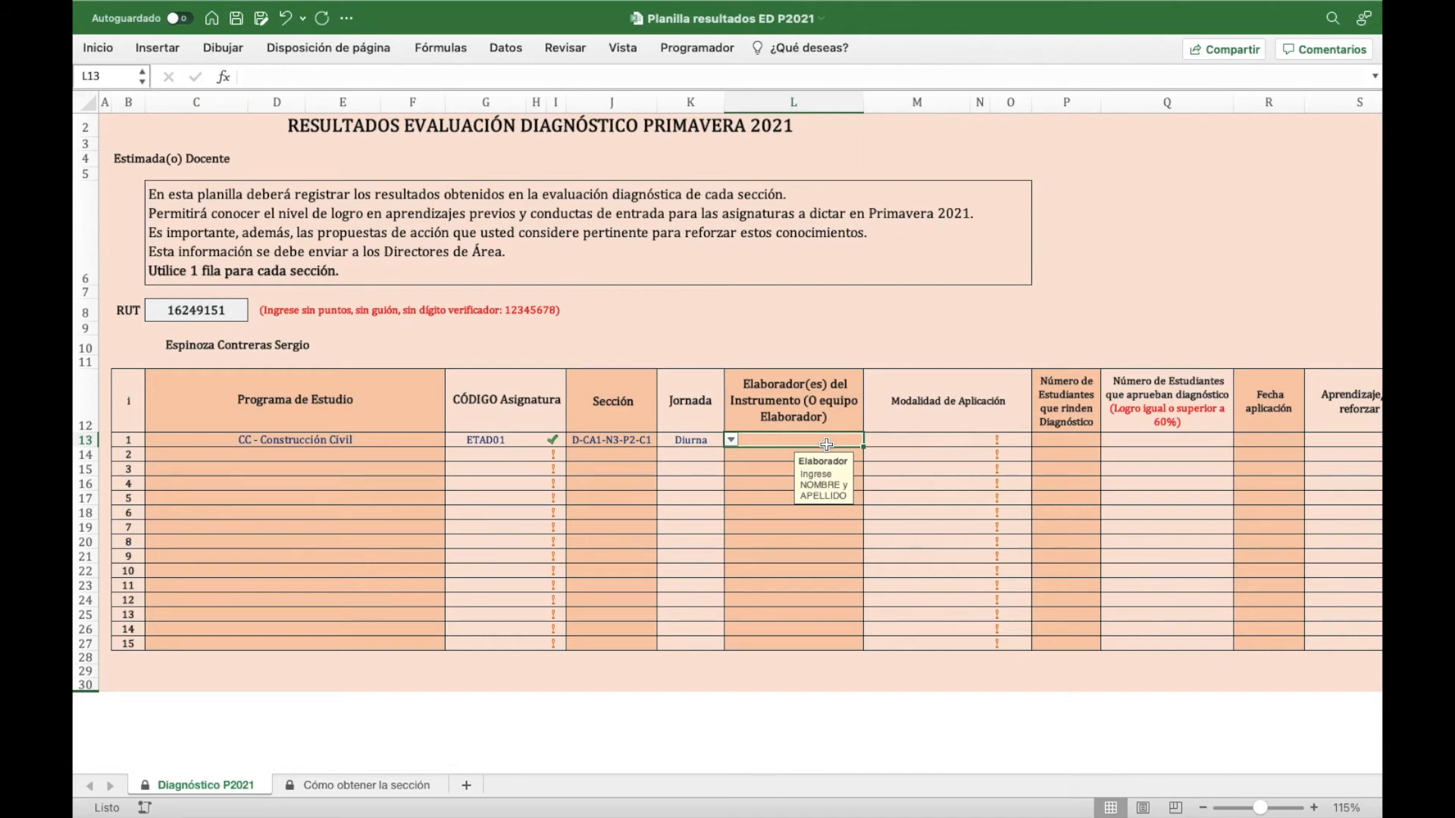
- Replace EQUIPO DE MATEMÁTICAS in L13 with the elaborator's full name
text(EQUIPO DE MATEMÁTICAS)
key(Right)
key(Left)
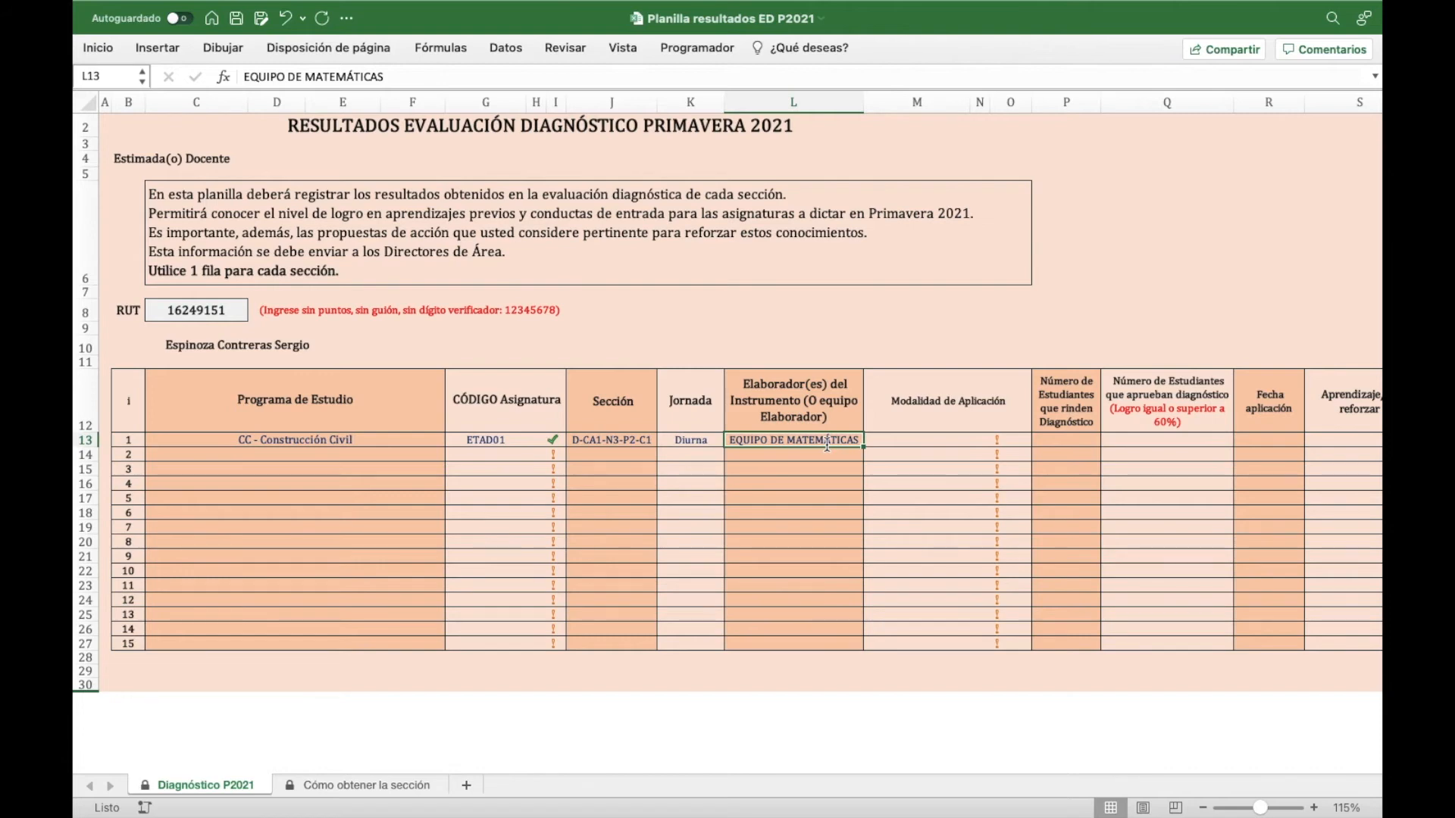
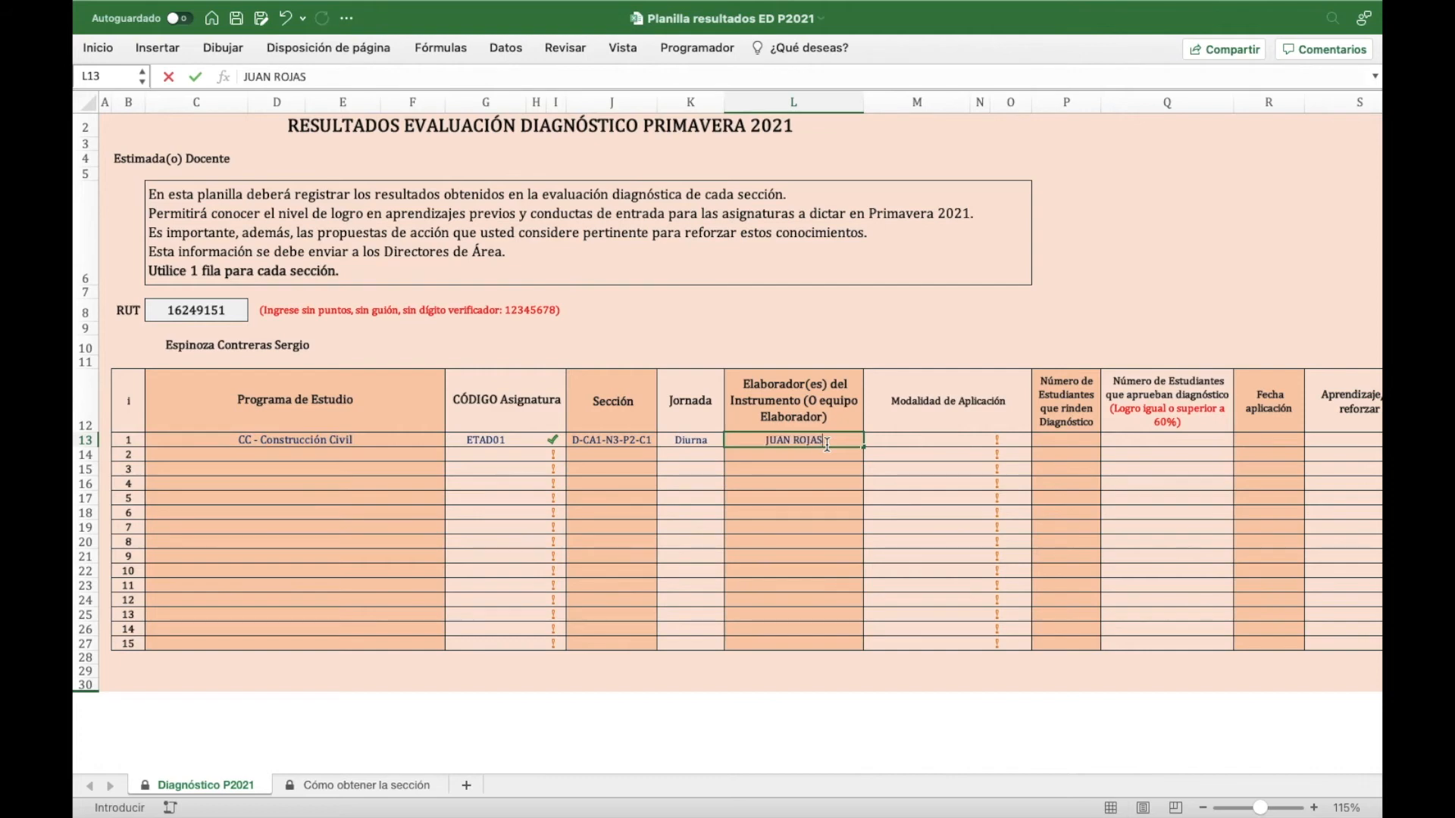
key(Tab)
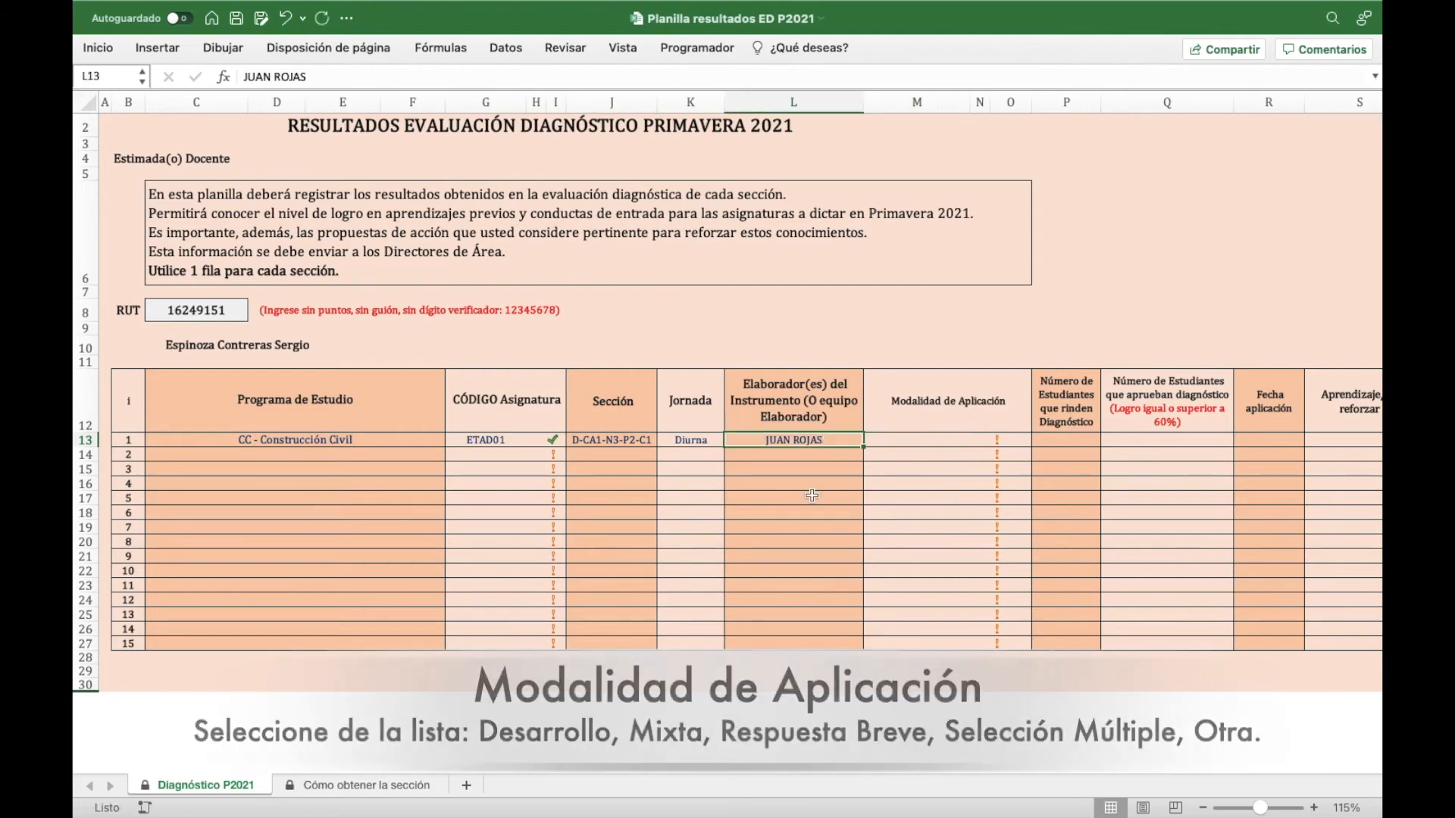
- Set M13's application modality to Selección Múltiple, correcting an initial Otro choice
click(976, 440)
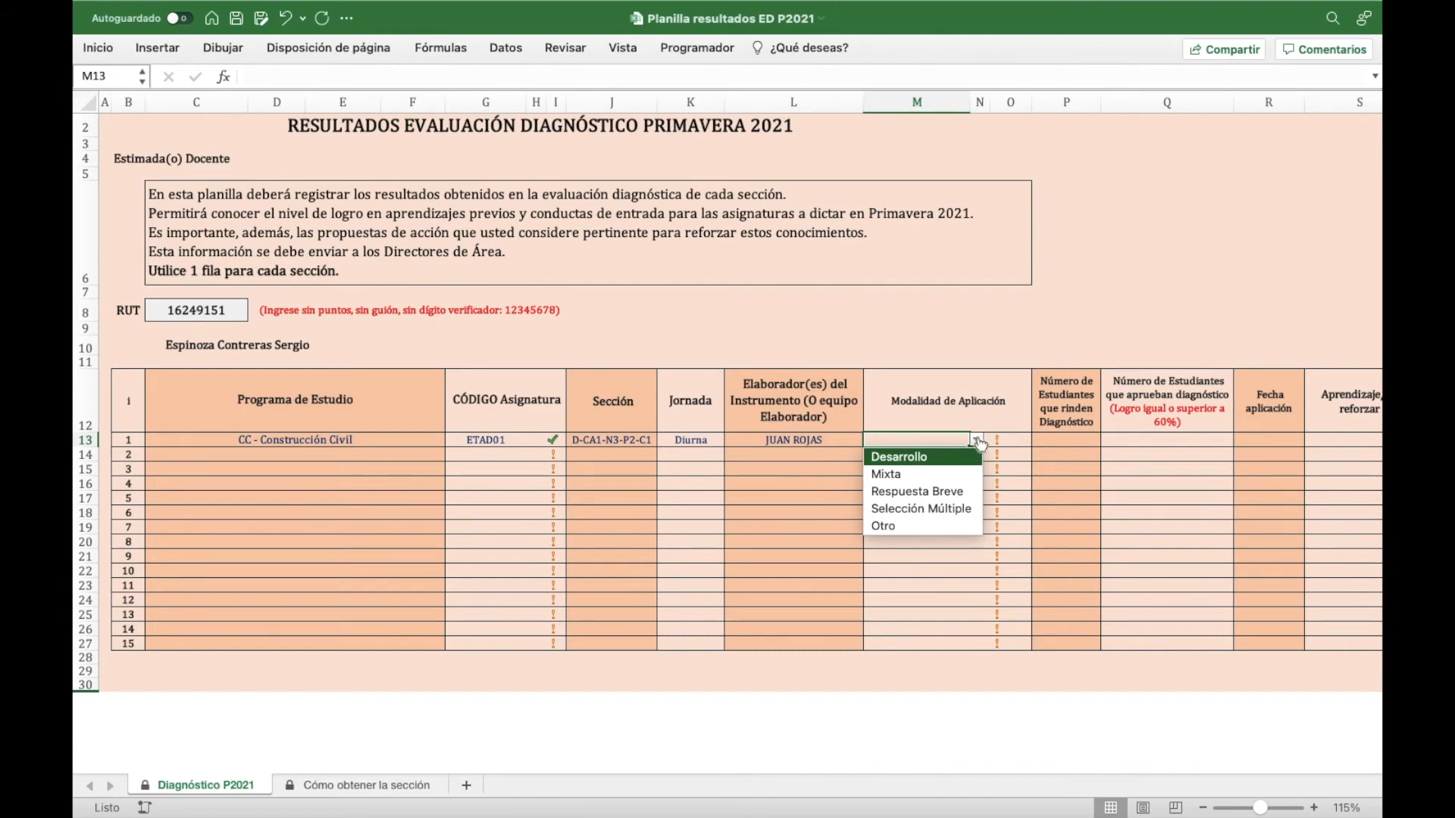
click(929, 526)
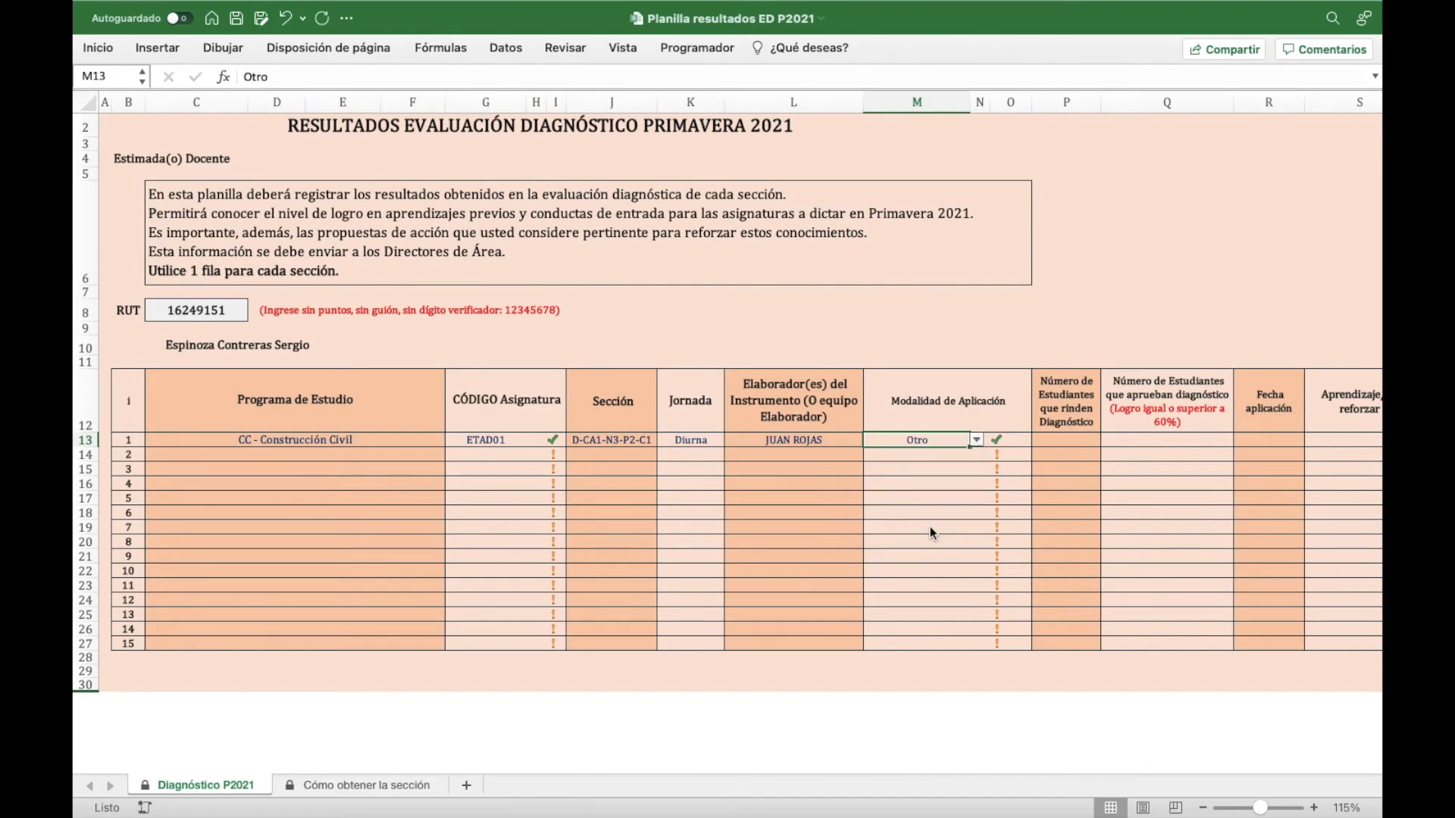
scroll(929, 526, right, 1)
scroll(930, 526, right, 3)
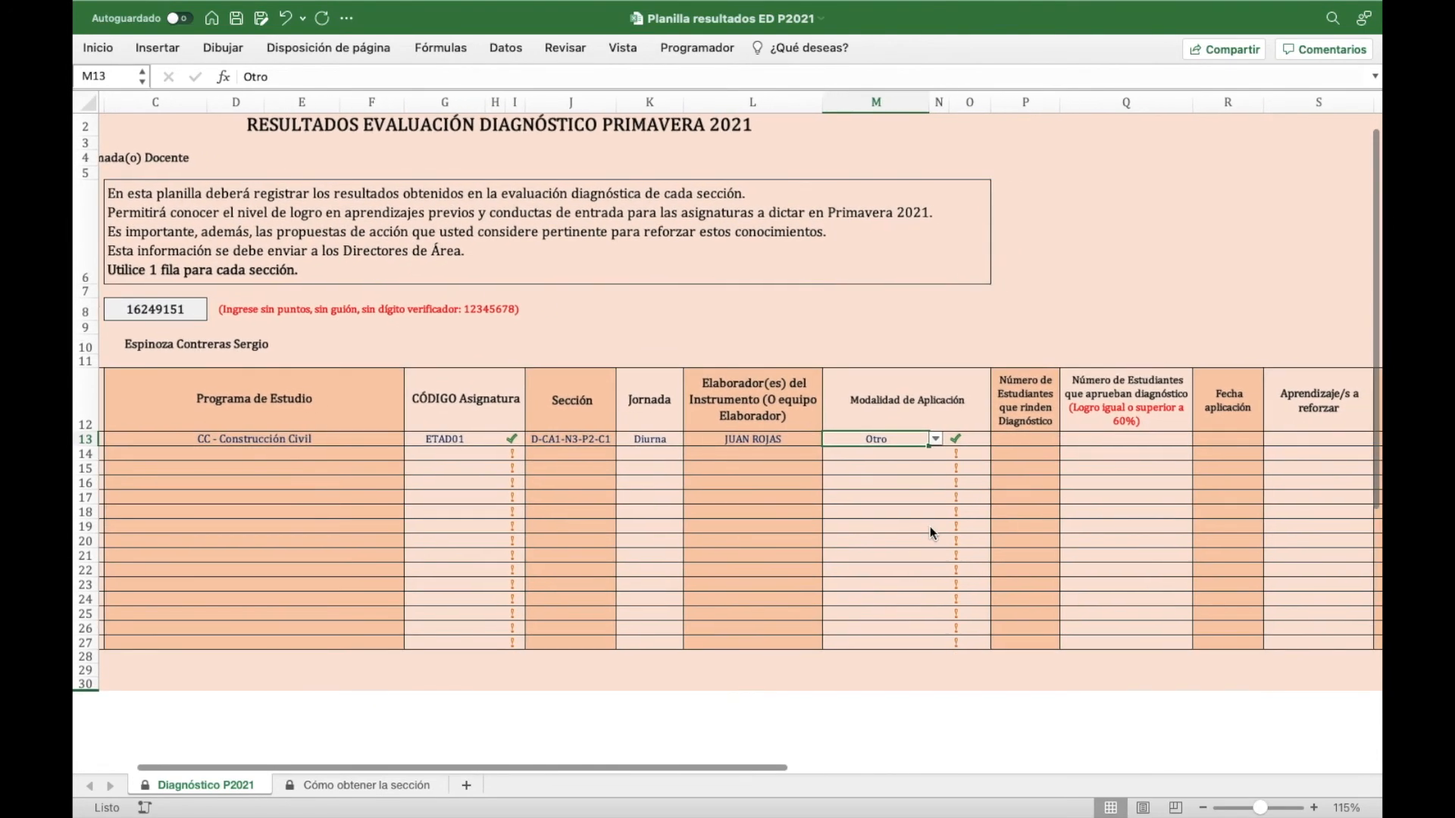
scroll(929, 526, right, 5)
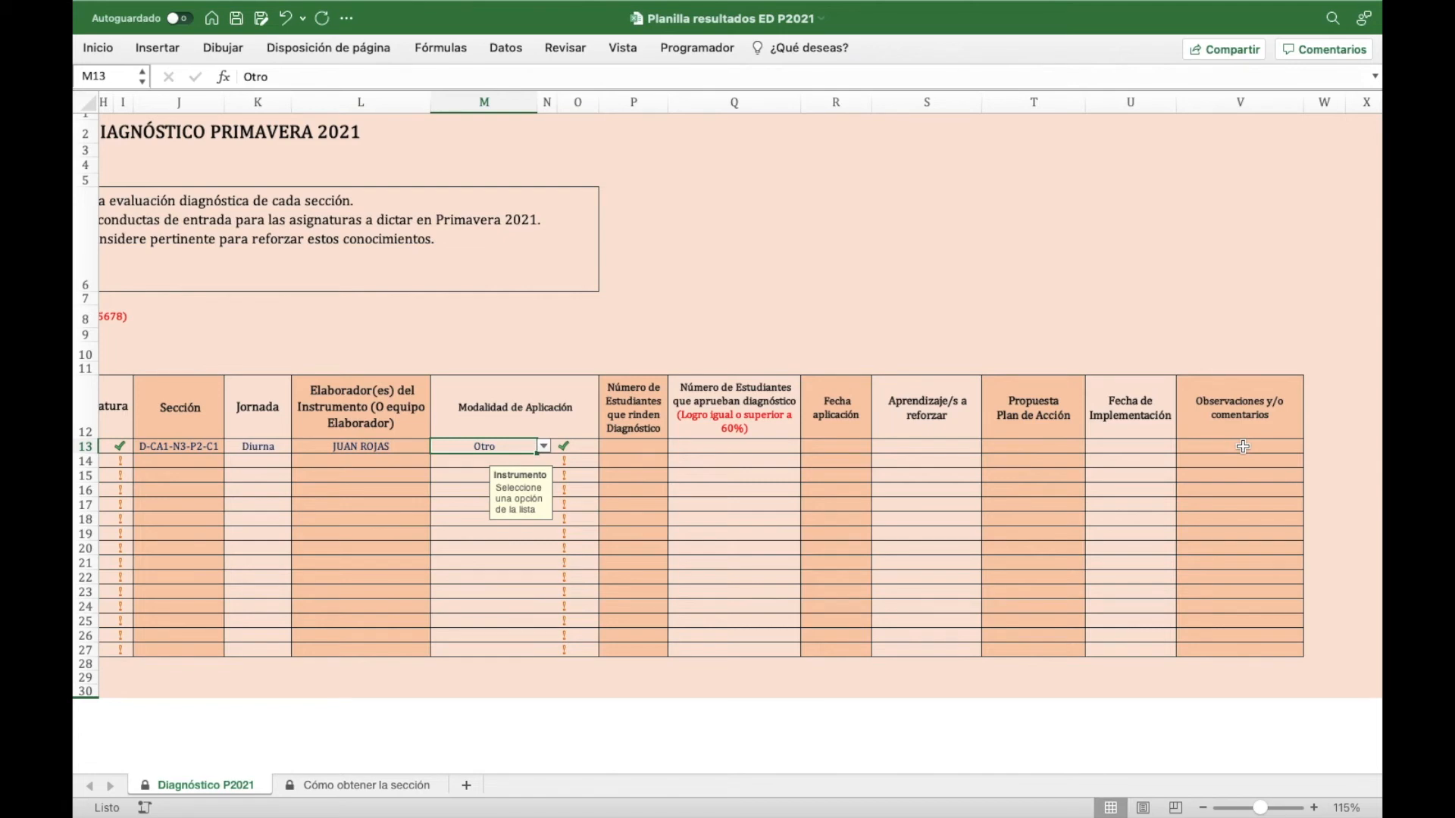
click(545, 447)
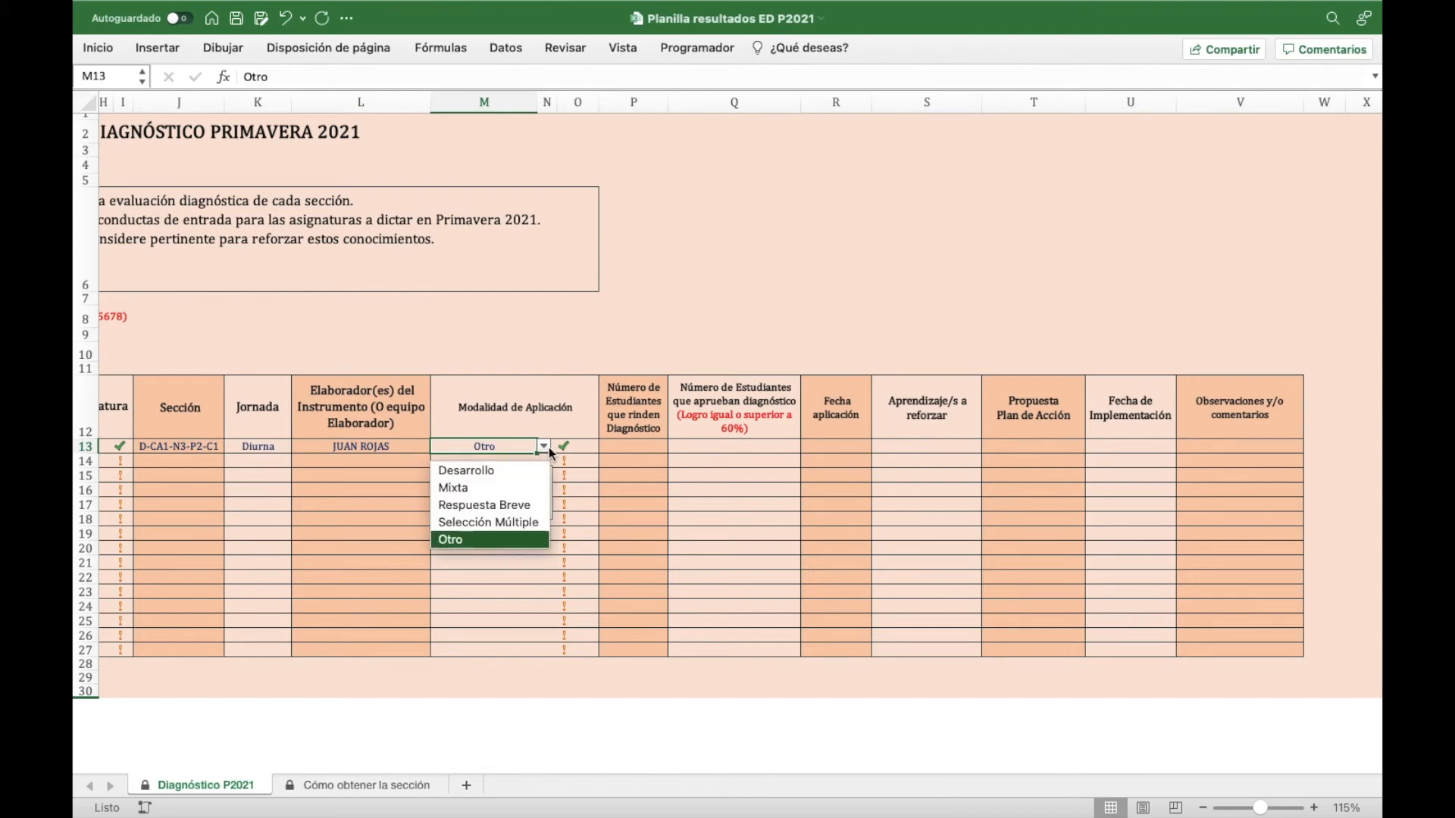
click(513, 521)
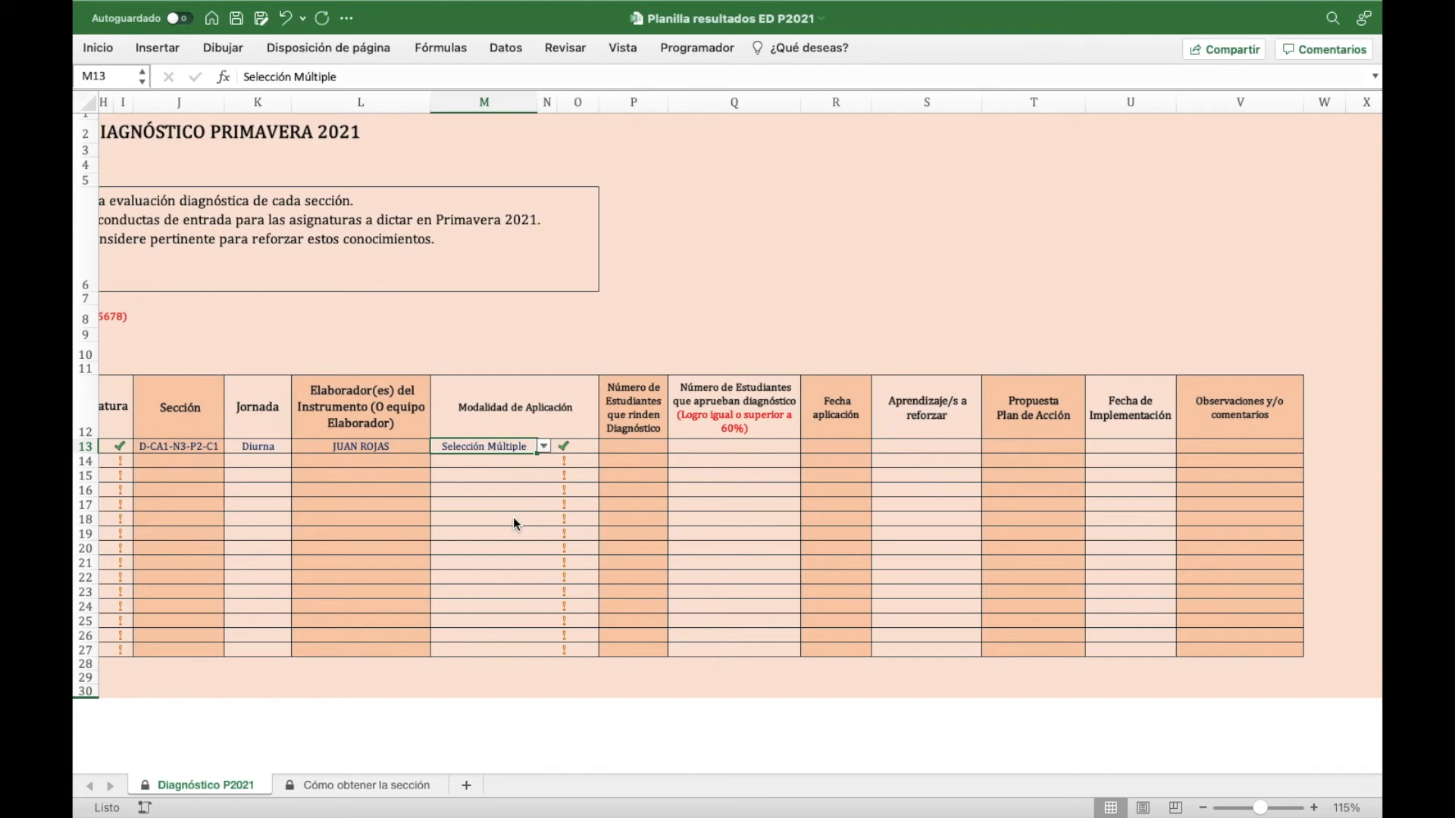
key(Tab)
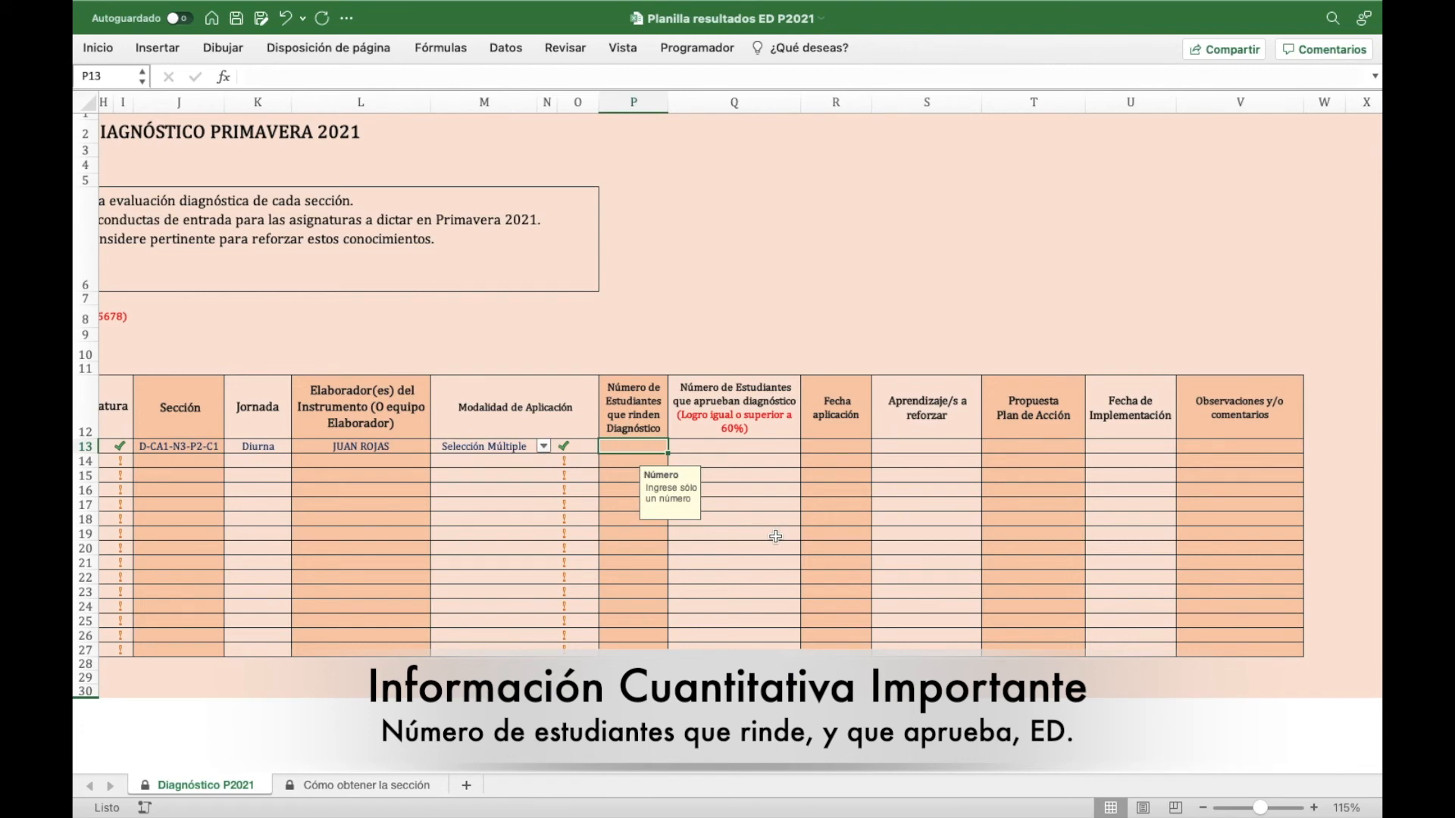
- Enter 7 students taking the diagnostic in P13 and 3 passing in Q13
text(7)
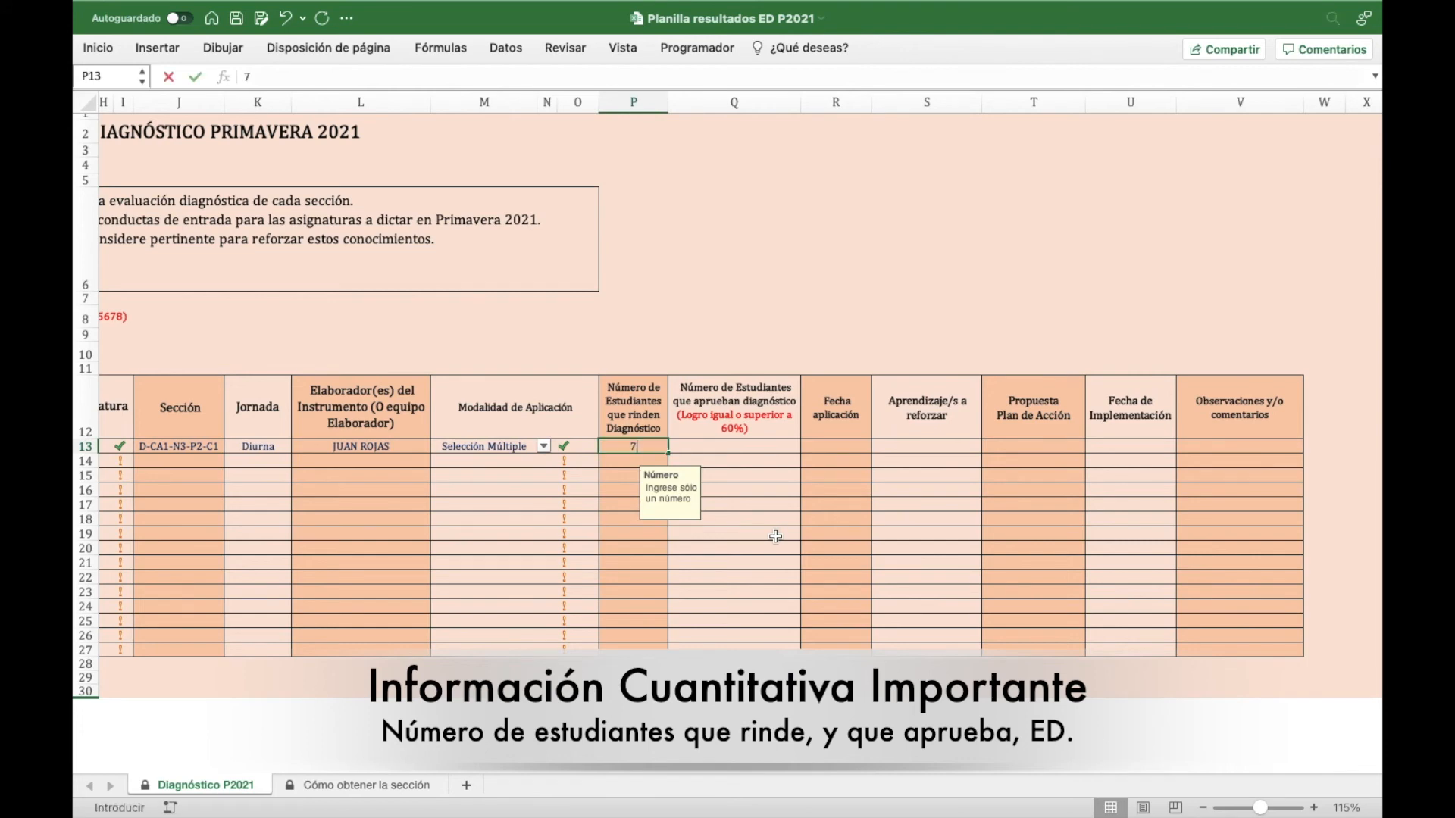
key(Tab)
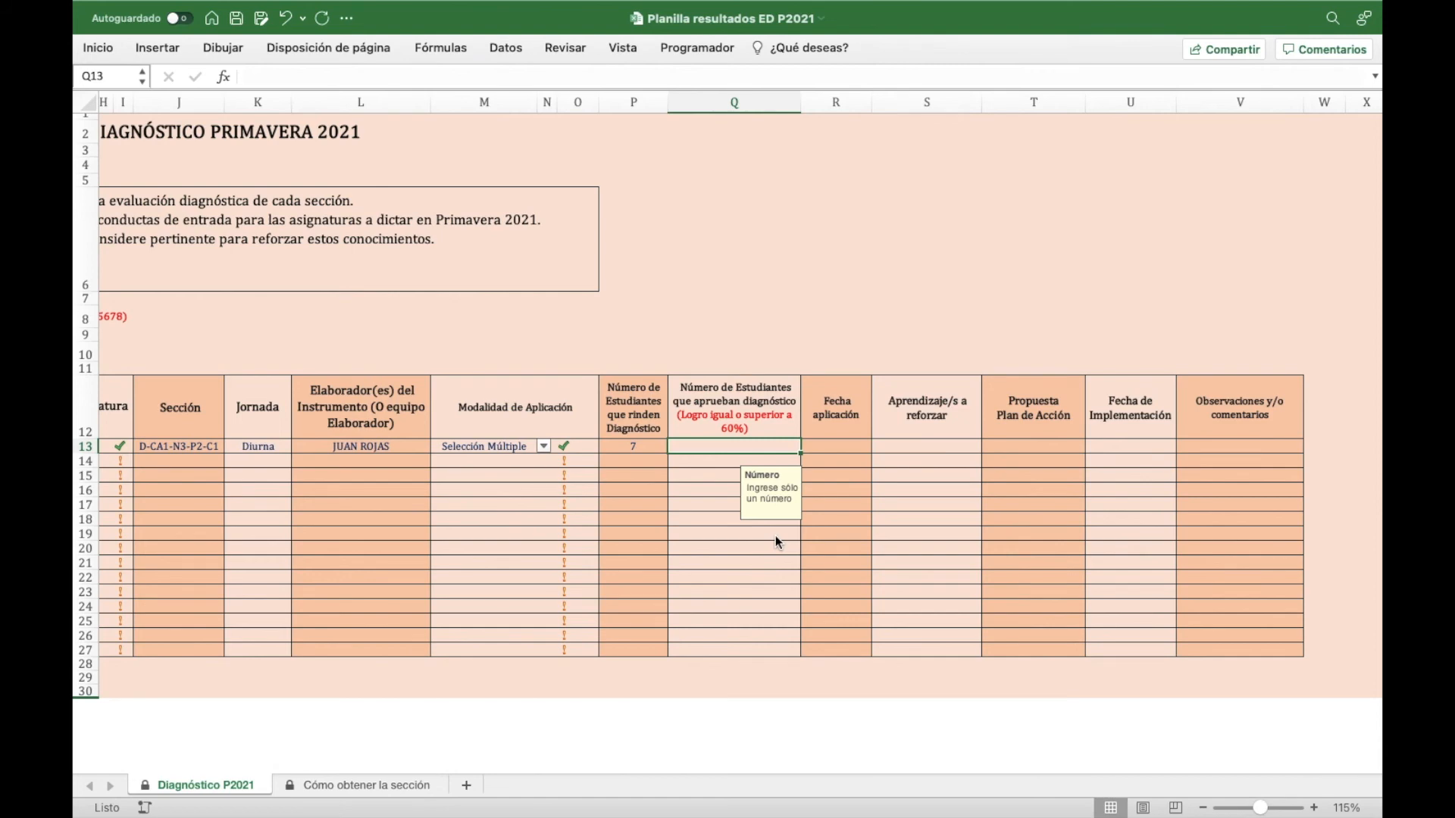
text(3)
key(Tab)
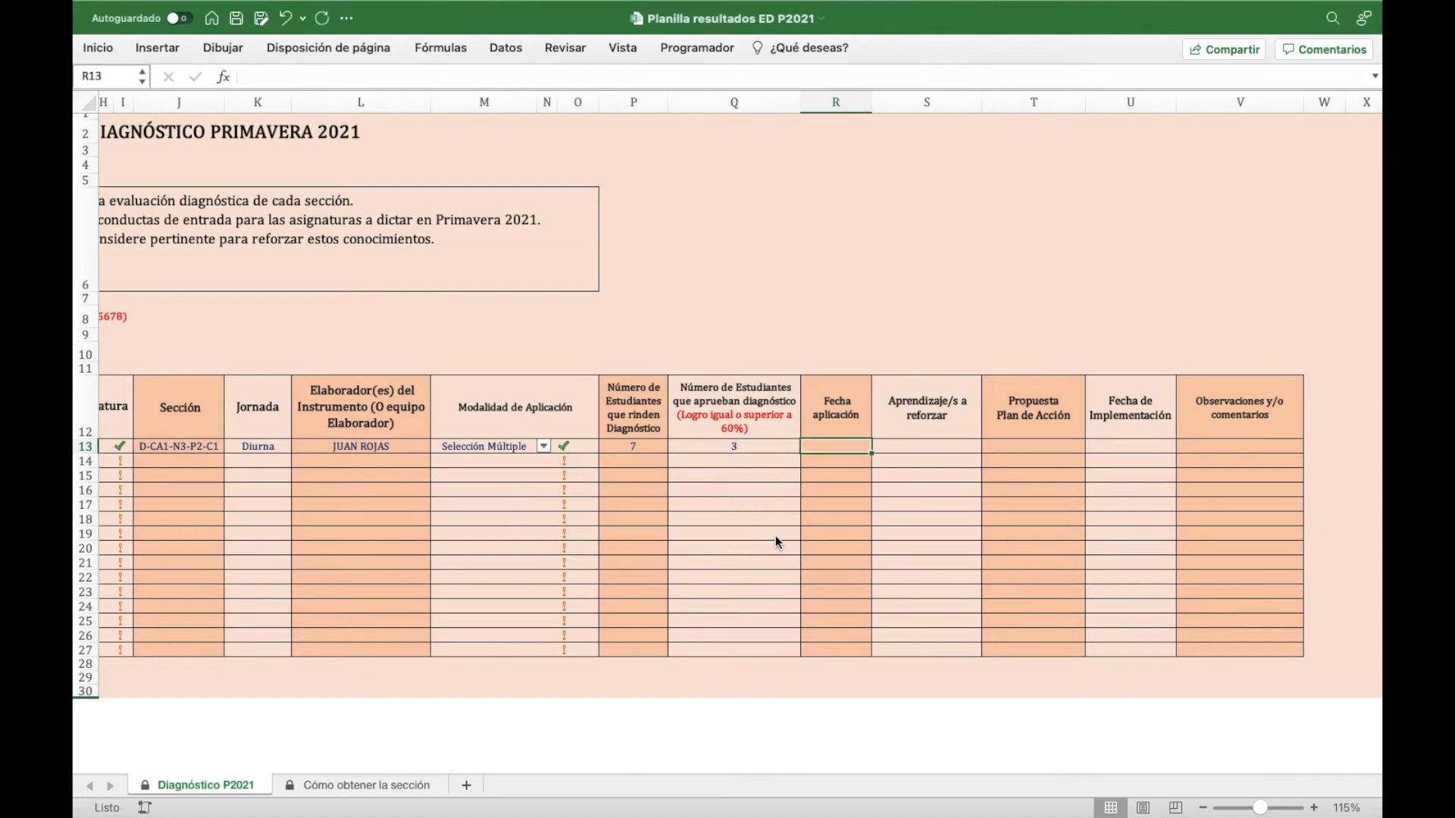
- Enter 25-8 in R13 so the application date reads 25-08-21
text(25-8)
key(Tab)
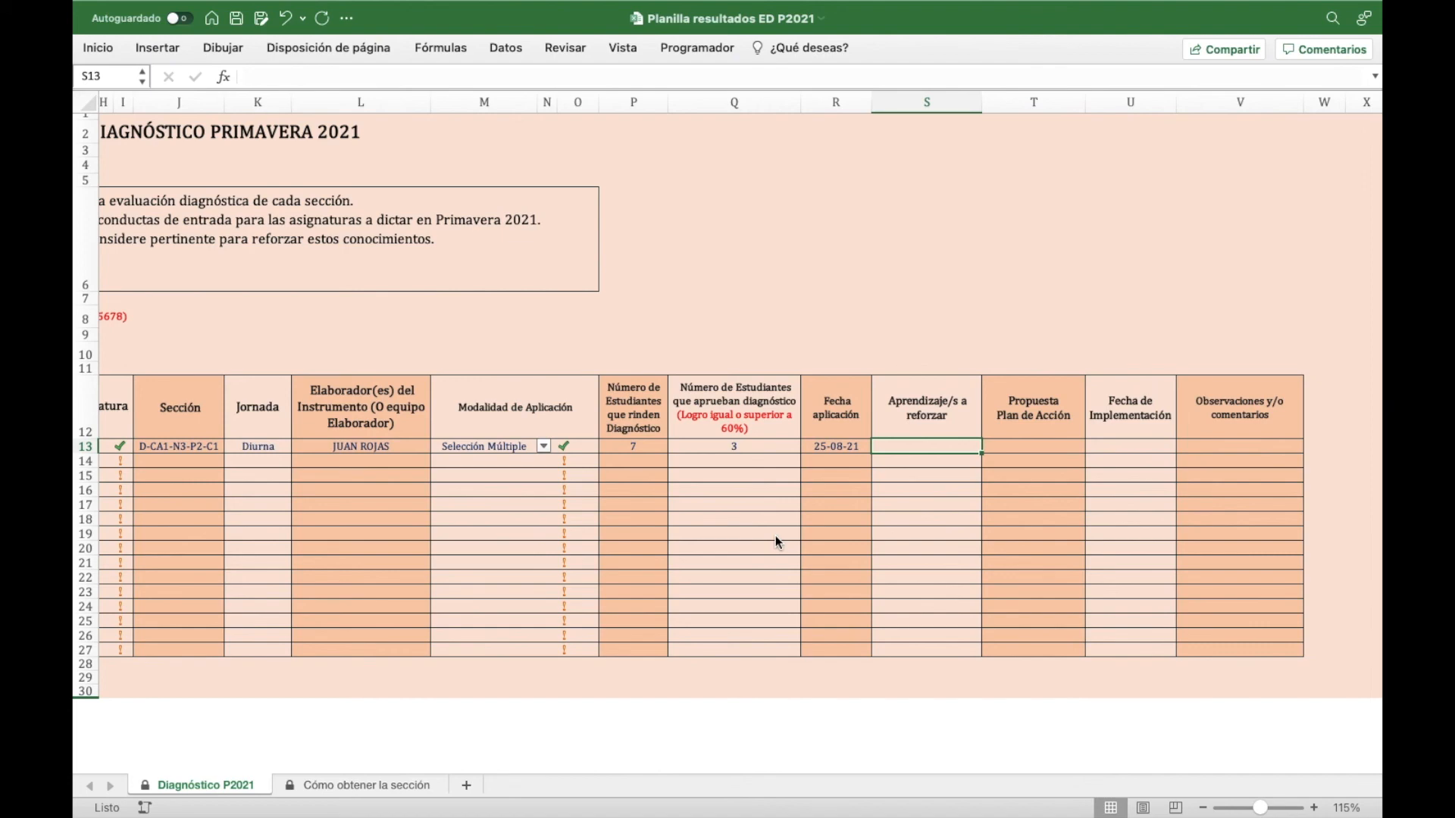
- Choose Otra (Detalle en Observaciones) as row 1's action plan in T13
key(Tab)
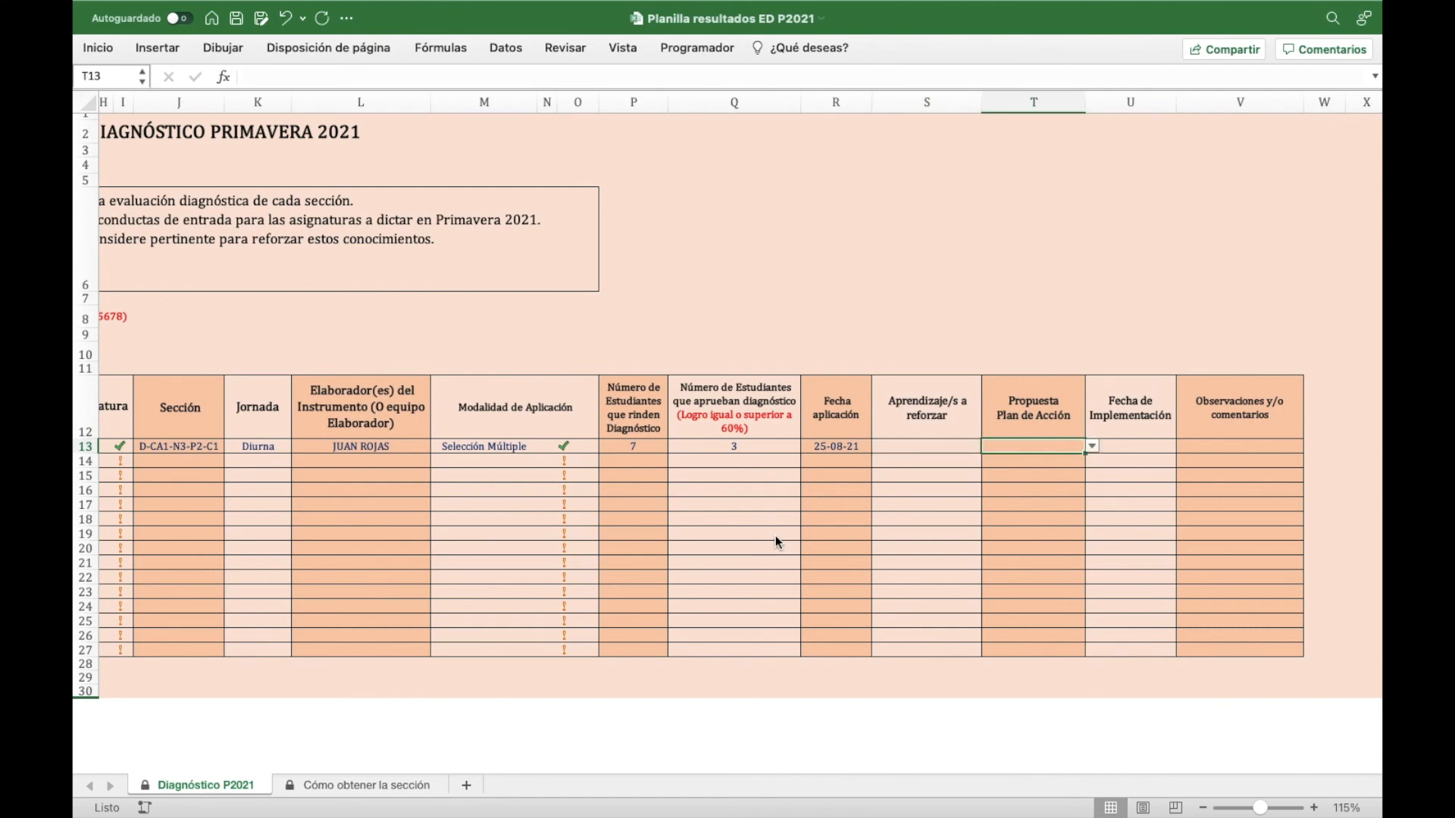
click(1093, 447)
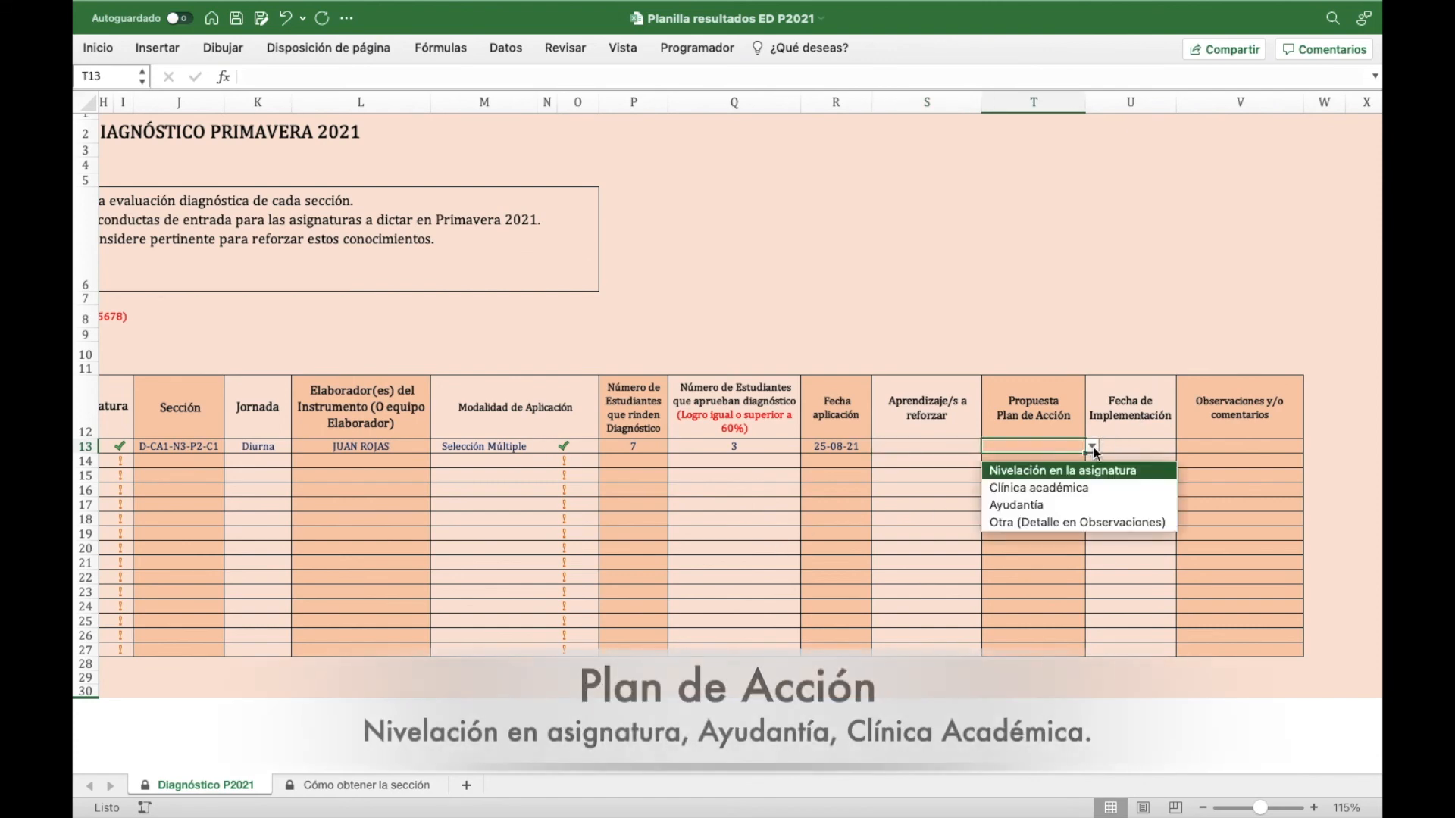
click(1159, 523)
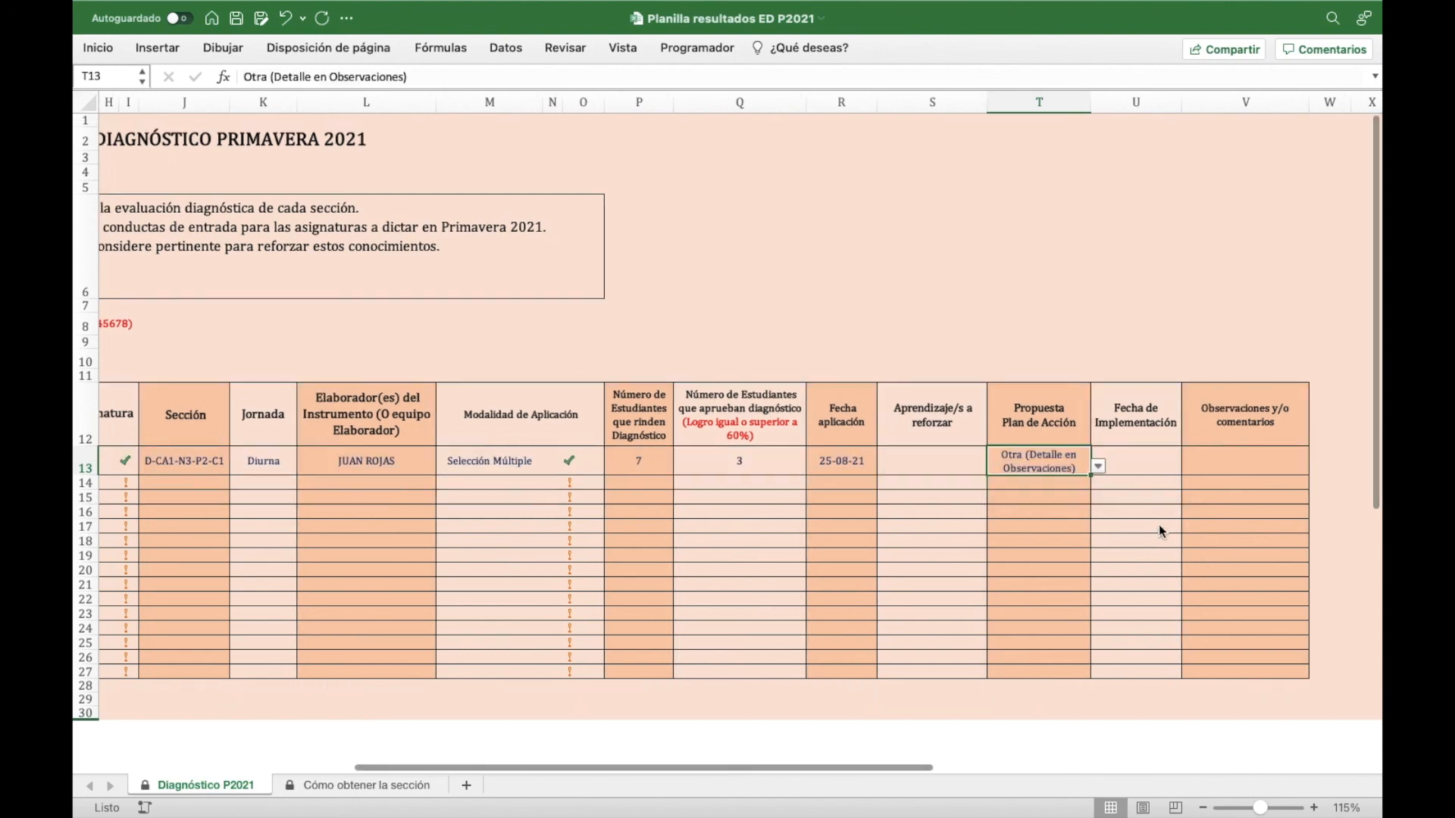
- Enter 03-09-21 as the implementation date in U13
click(1158, 465)
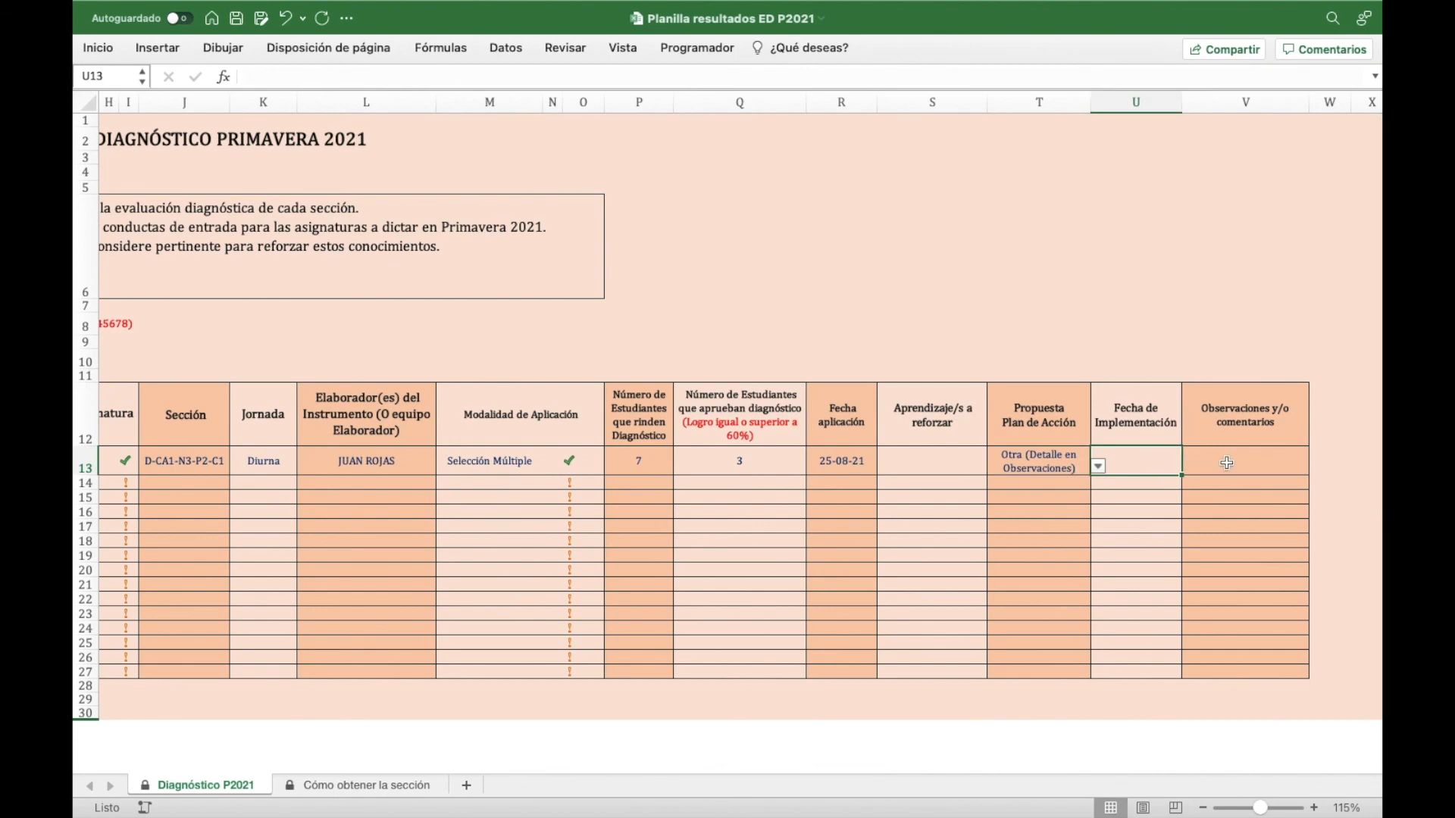
text(03-09-21)
click(1227, 463)
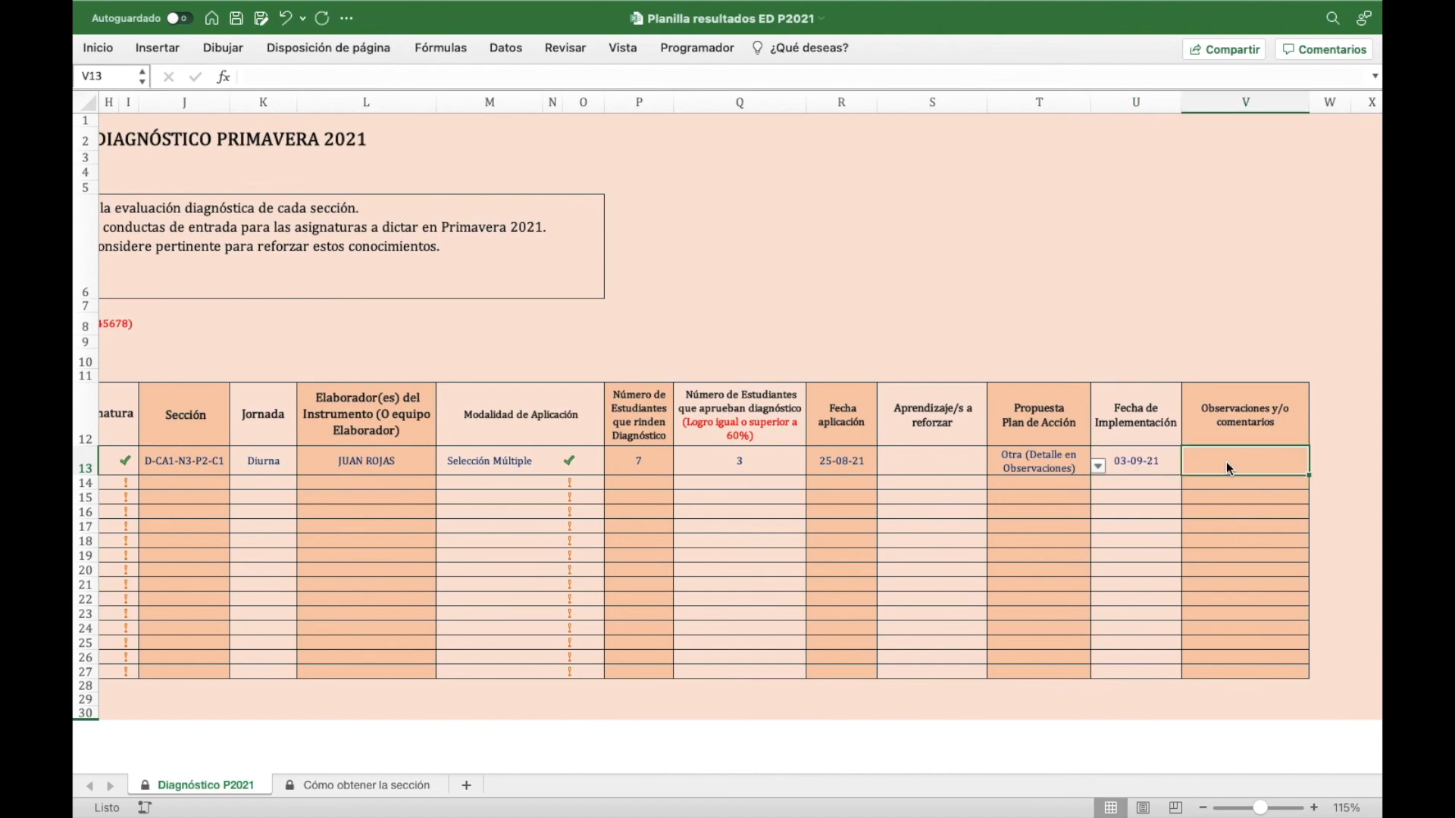